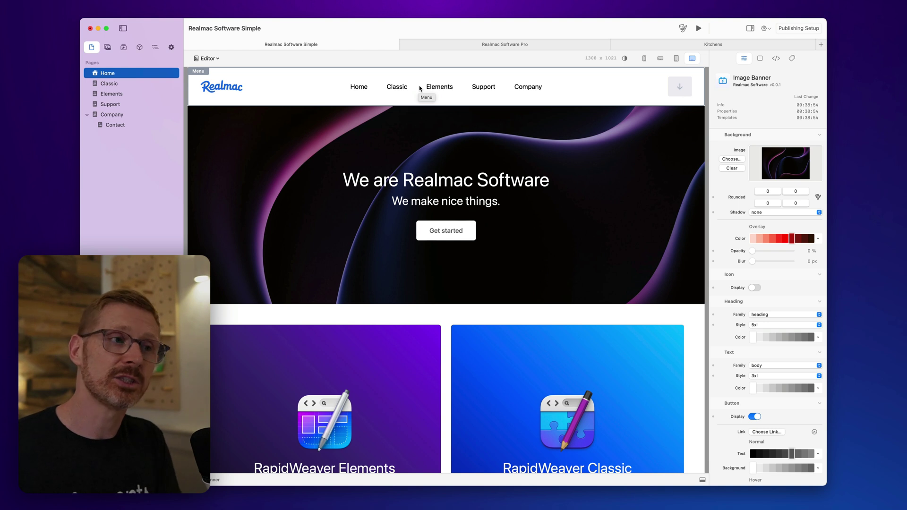
# On the Elements page, filter the element library to the Developer > Element Packs > Vanilla pack.
pyautogui.click(122, 97)
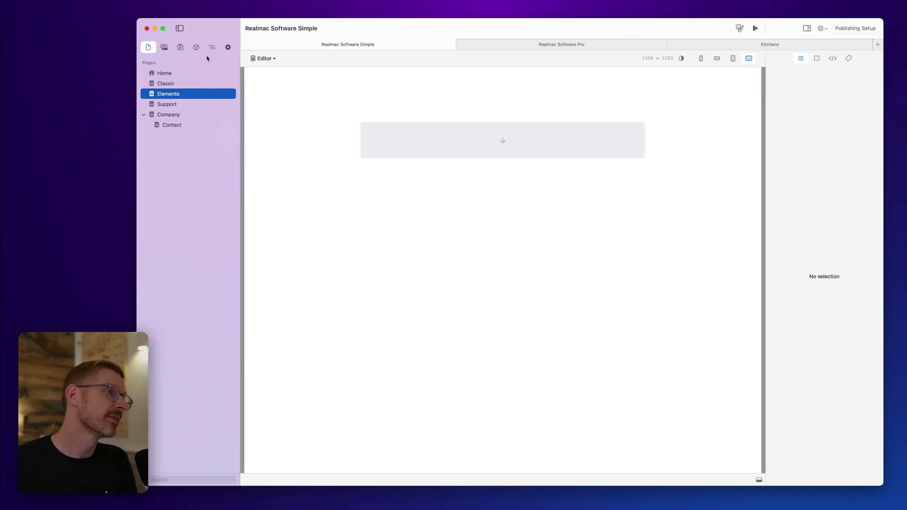
pyautogui.click(195, 47)
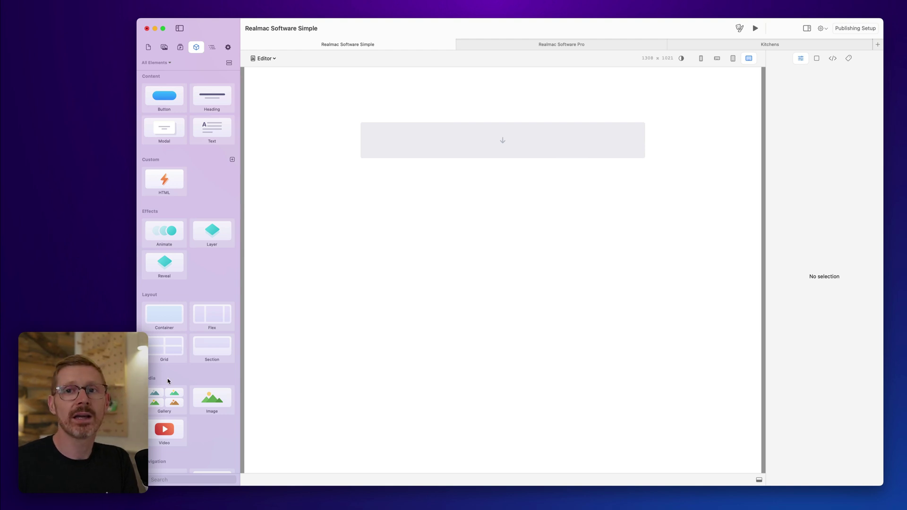
pyautogui.click(158, 63)
pyautogui.scroll(-2, 183, 156)
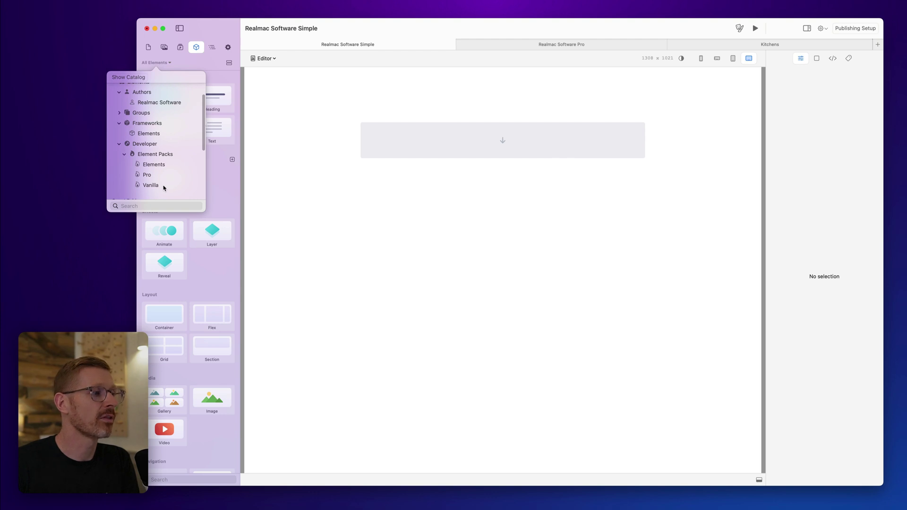
pyautogui.click(150, 186)
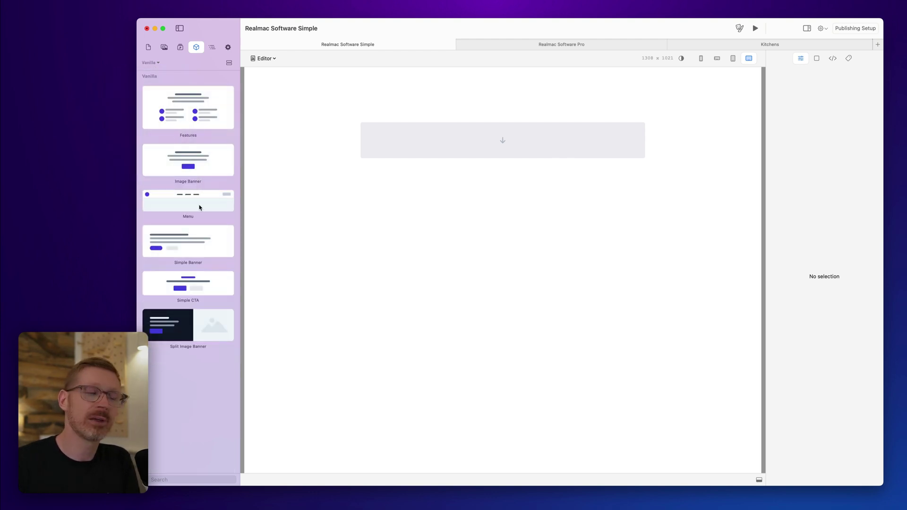
# Stack Menu, Image Banner, Simple CTA and Features from the Vanilla pack onto the Elements page.
pyautogui.moveTo(199, 207); pyautogui.dragTo(476, 146)
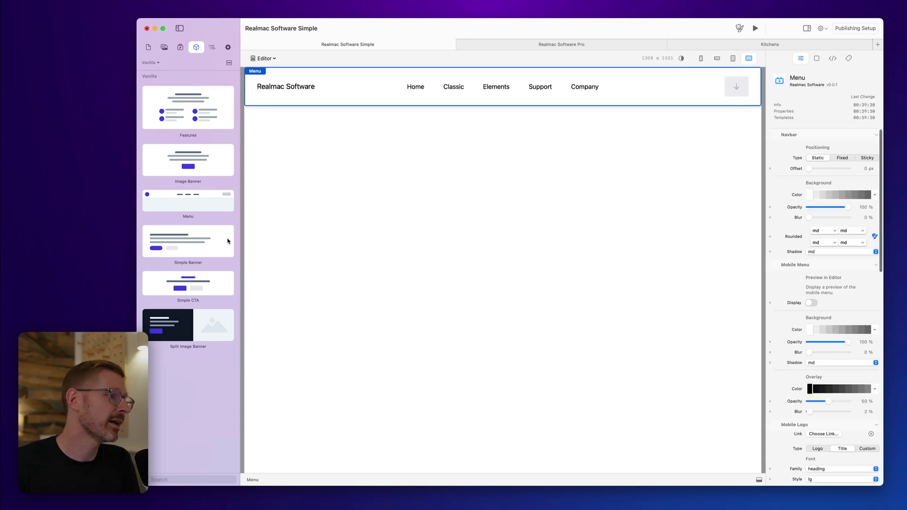
pyautogui.moveTo(208, 161); pyautogui.dragTo(461, 152)
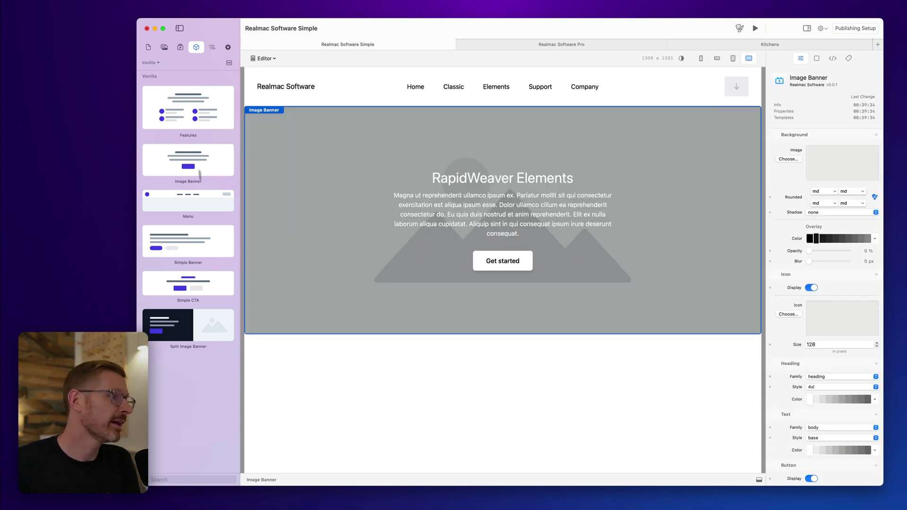
pyautogui.moveTo(196, 285); pyautogui.dragTo(477, 365)
pyautogui.moveTo(191, 115); pyautogui.dragTo(613, 420)
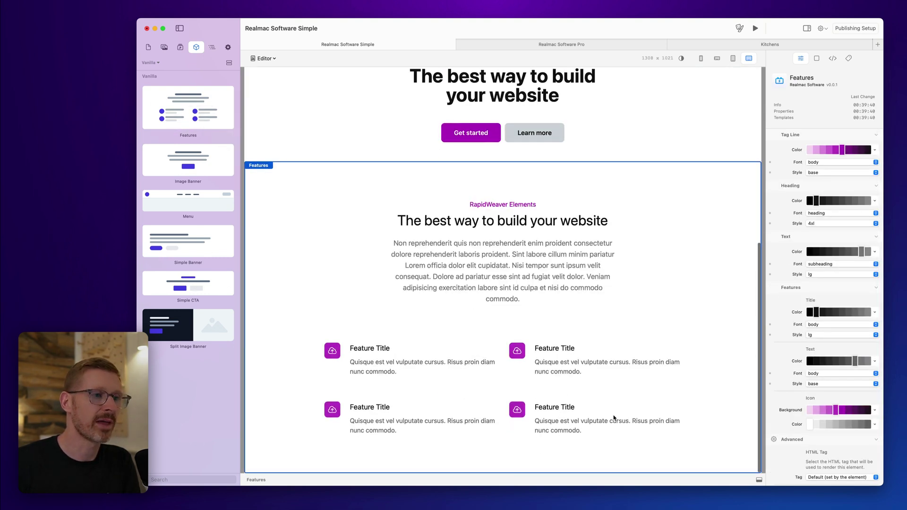
pyautogui.scroll(5, 613, 416)
pyautogui.scroll(3, 613, 417)
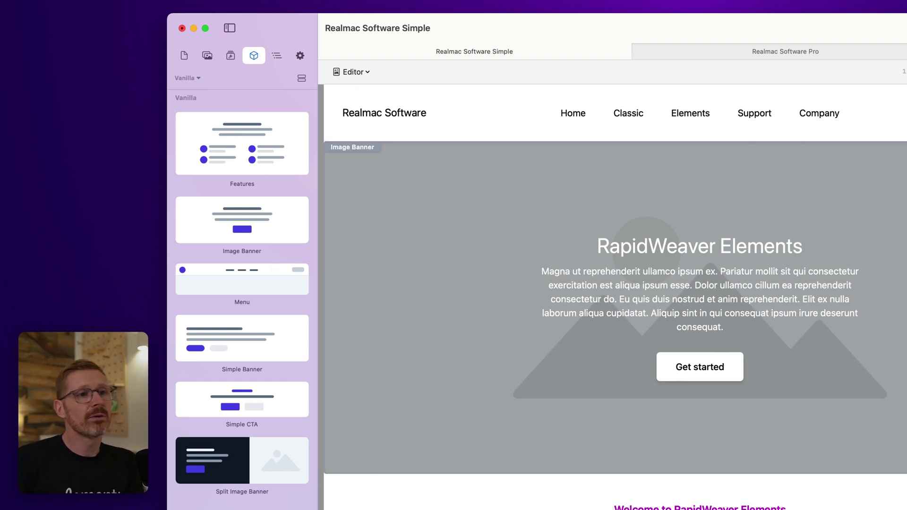
# Delete the Image Banner text from 'Dolor' to 'consequat.', so it ends at 'ipsum esse.'.
pyautogui.click(282, 57)
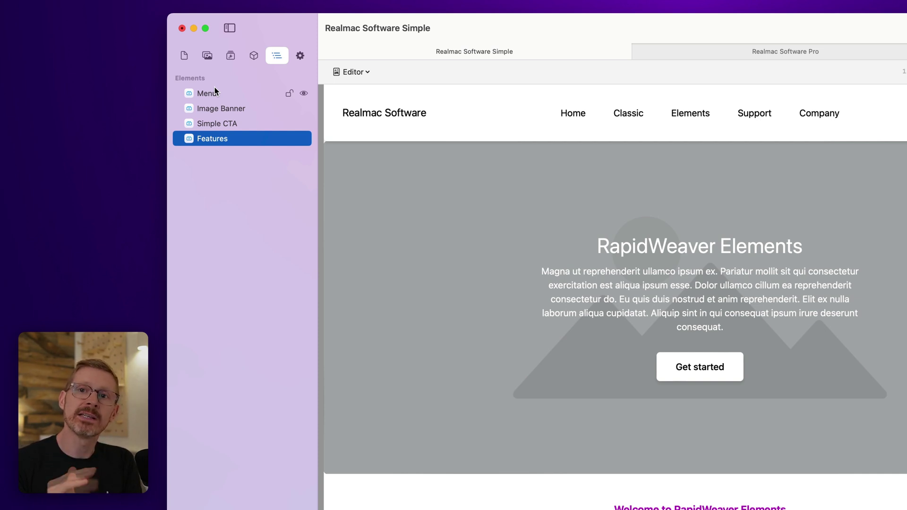
pyautogui.click(749, 157)
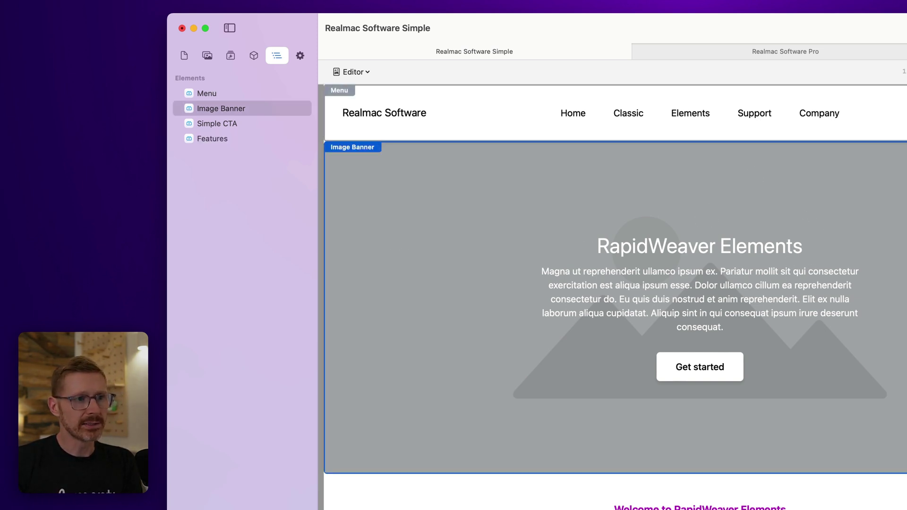
pyautogui.click(473, 127)
pyautogui.click(678, 293)
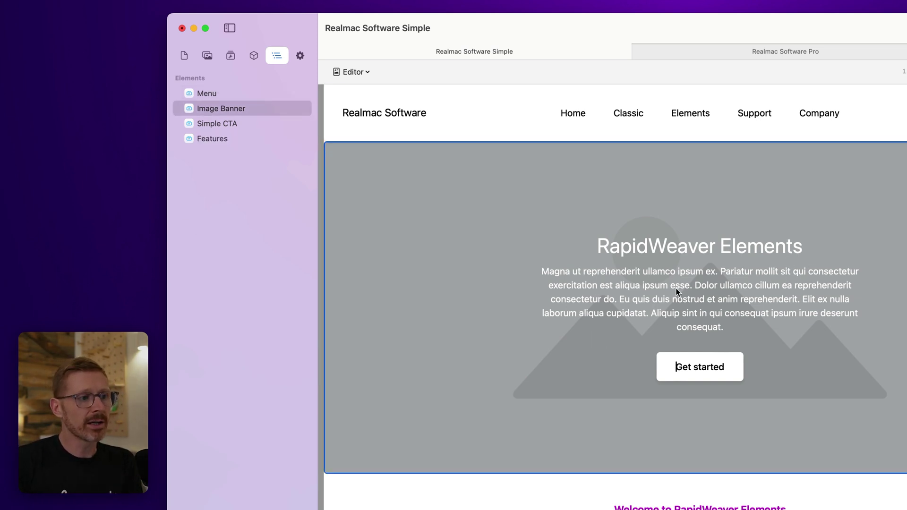
pyautogui.moveTo(696, 285); pyautogui.dragTo(729, 323)
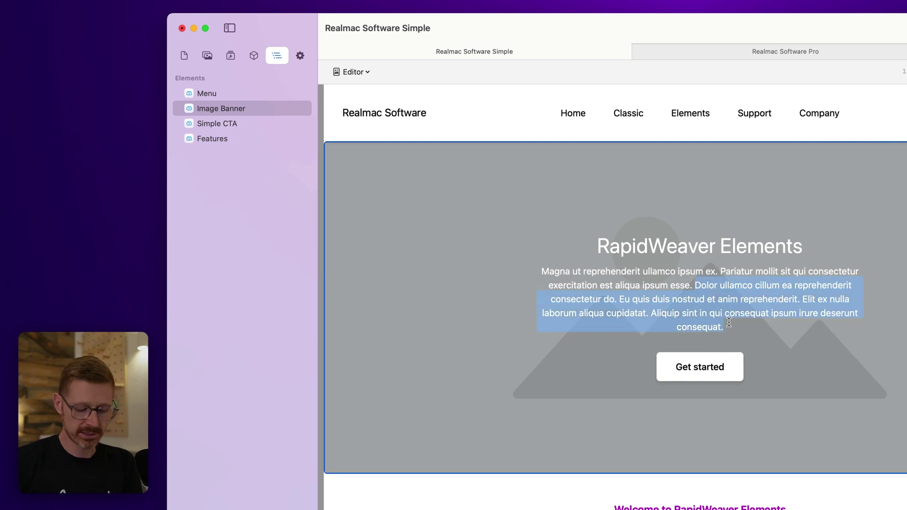
pyautogui.press('BackSpace')
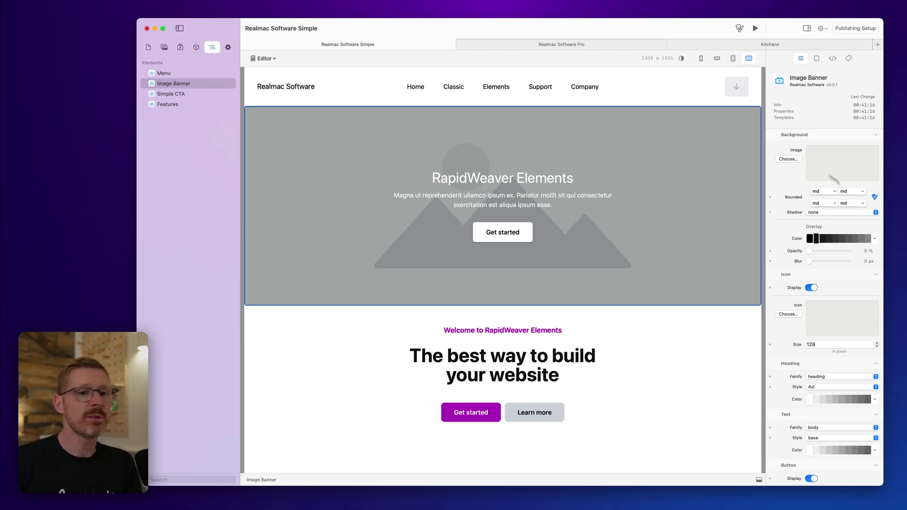
# Retitle the first Features card from 'Feature Title' to 'WYSIWYG Editor'.
pyautogui.scroll(-2, 850, 311)
pyautogui.scroll(2, 851, 310)
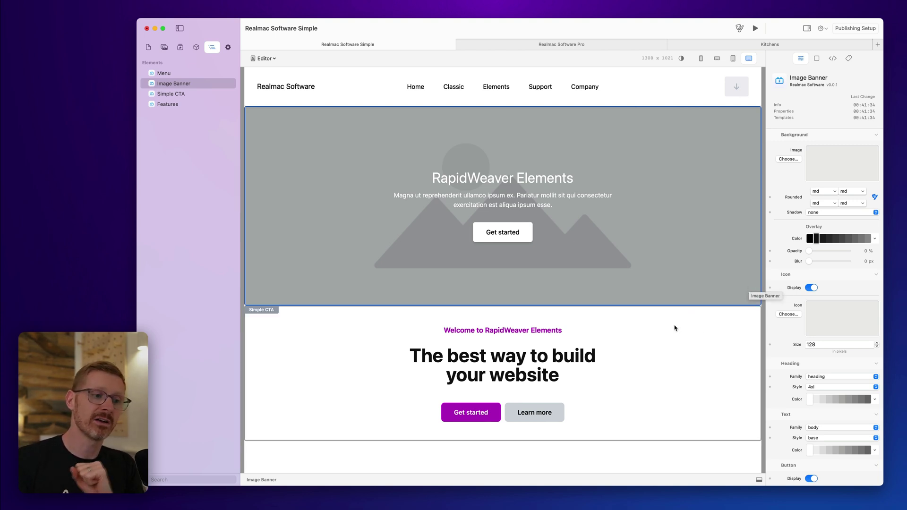
pyautogui.scroll(-3, 675, 327)
pyautogui.scroll(-10, 667, 333)
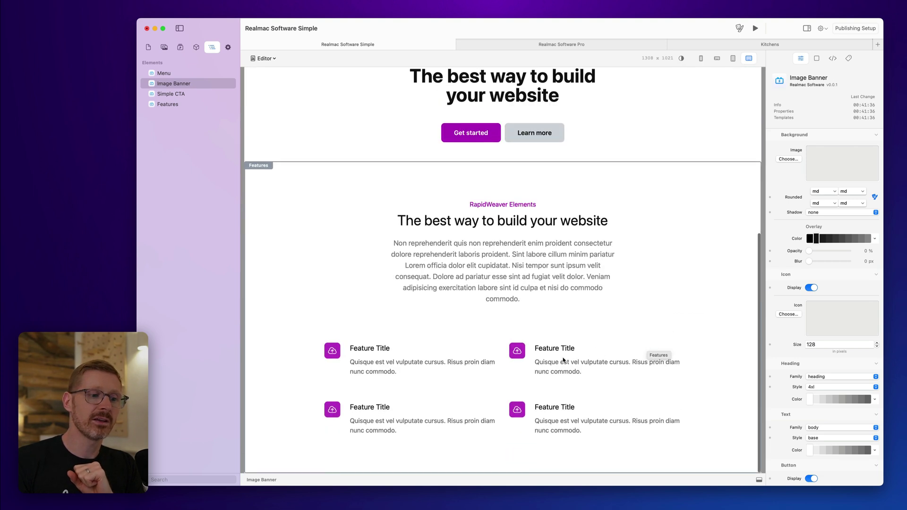
pyautogui.click(555, 354)
pyautogui.doubleClick(554, 350)
pyautogui.click(577, 348)
pyautogui.moveTo(577, 349); pyautogui.dragTo(546, 345)
pyautogui.click(357, 348)
pyautogui.moveTo(396, 350); pyautogui.dragTo(336, 346)
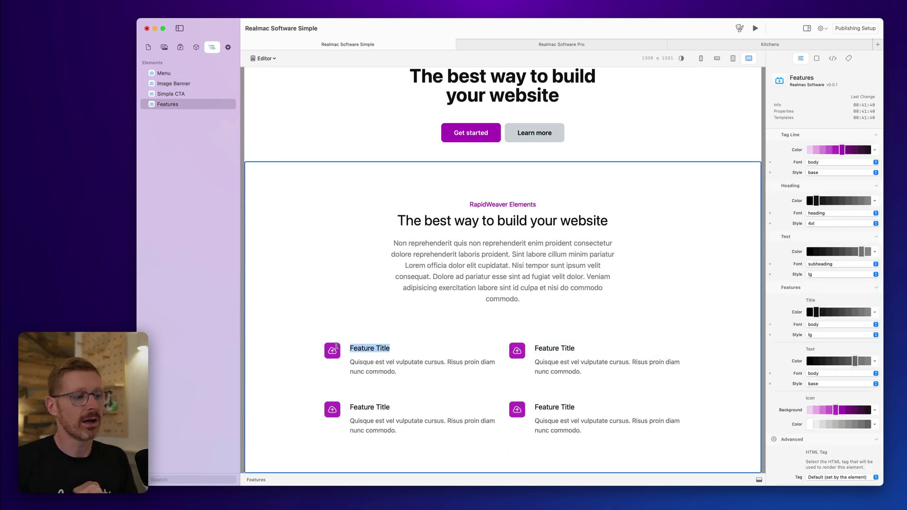
pyautogui.write('WYS')
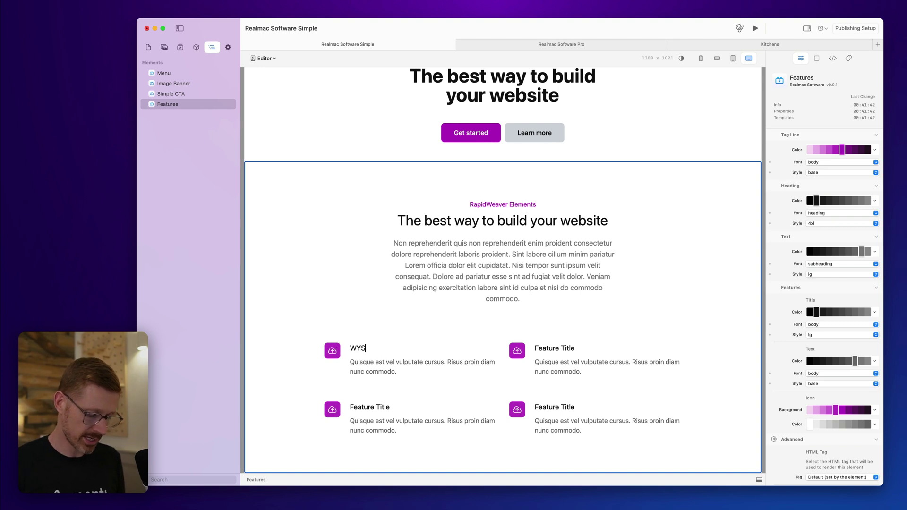
pyautogui.write('IWYG')
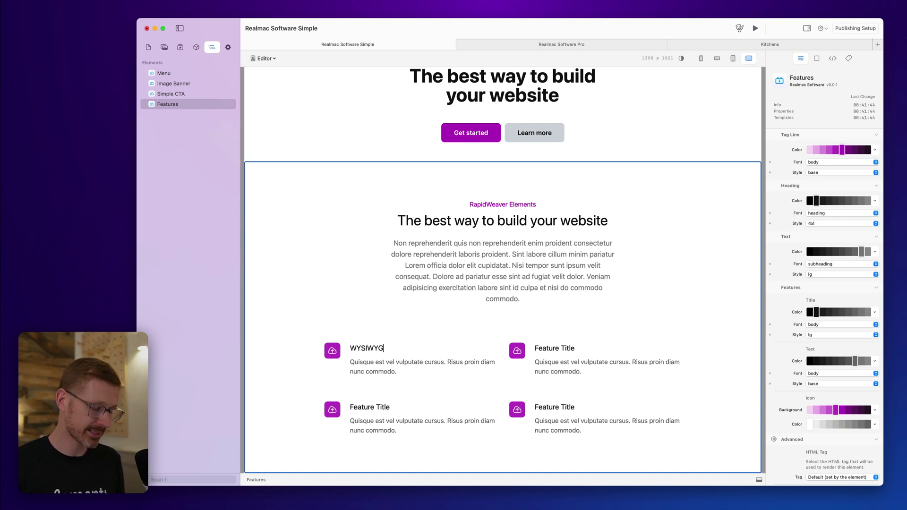
pyautogui.write(' Editor')
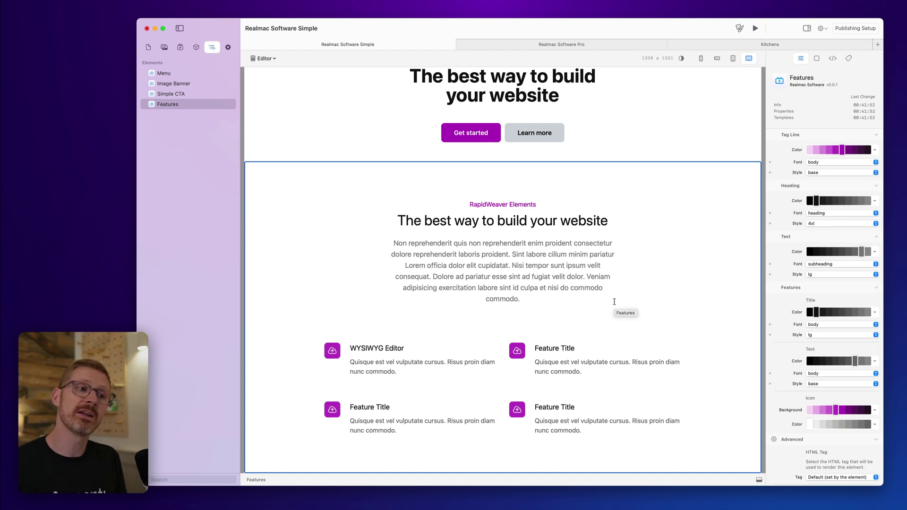
# Select the Simple CTA and Image Banner sections, then bring back the Vanilla element library.
pyautogui.scroll(10, 615, 302)
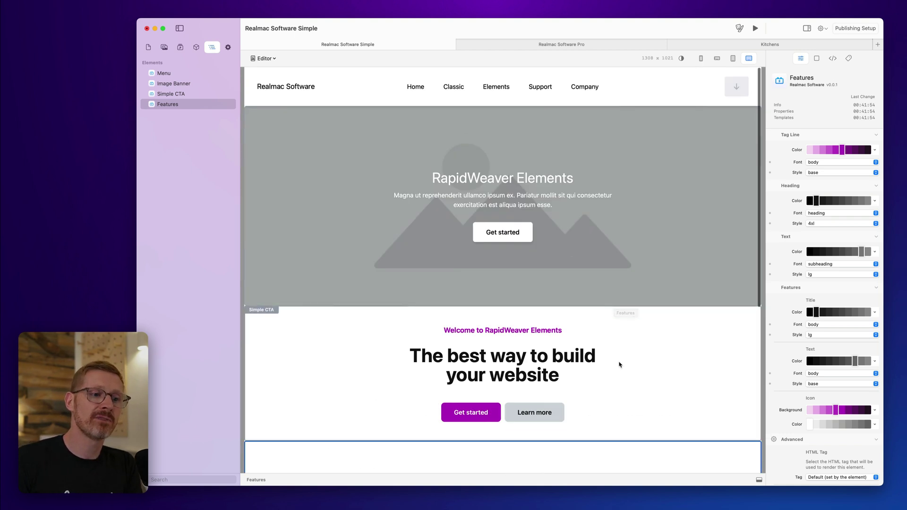
pyautogui.click(621, 364)
pyautogui.click(655, 280)
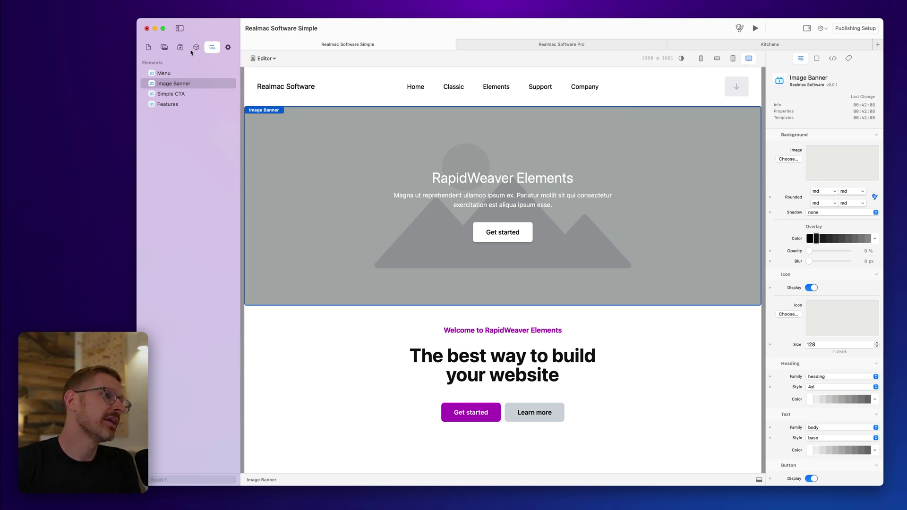
pyautogui.click(196, 47)
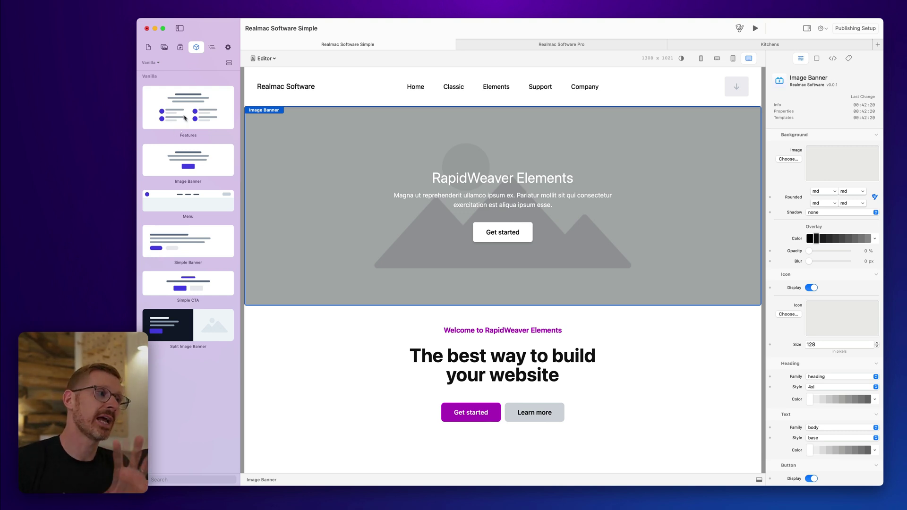
# Switch the element library filter from Vanilla to All Elements and browse the list.
pyautogui.click(149, 63)
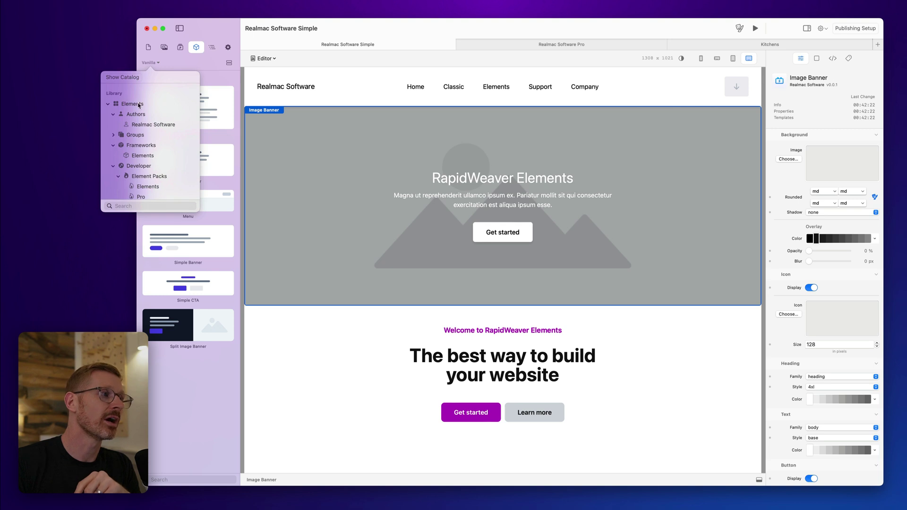
pyautogui.click(160, 103)
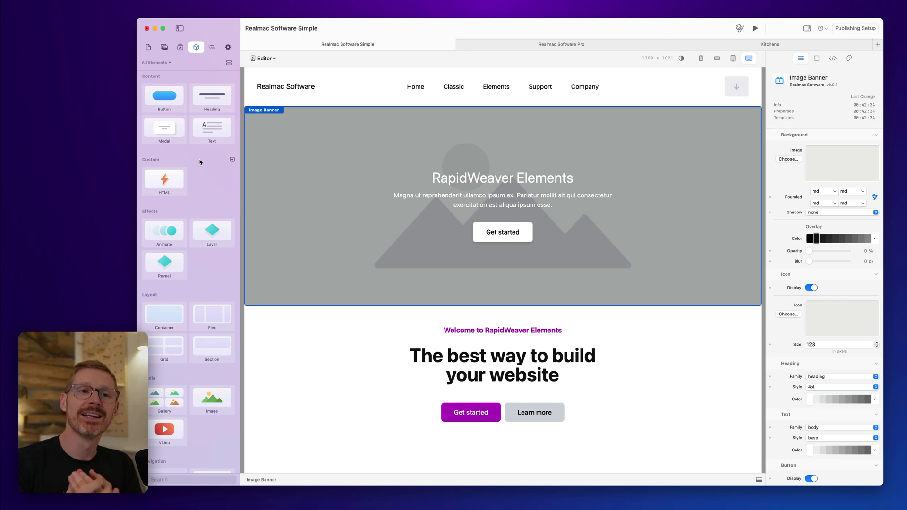
pyautogui.scroll(-5, 189, 279)
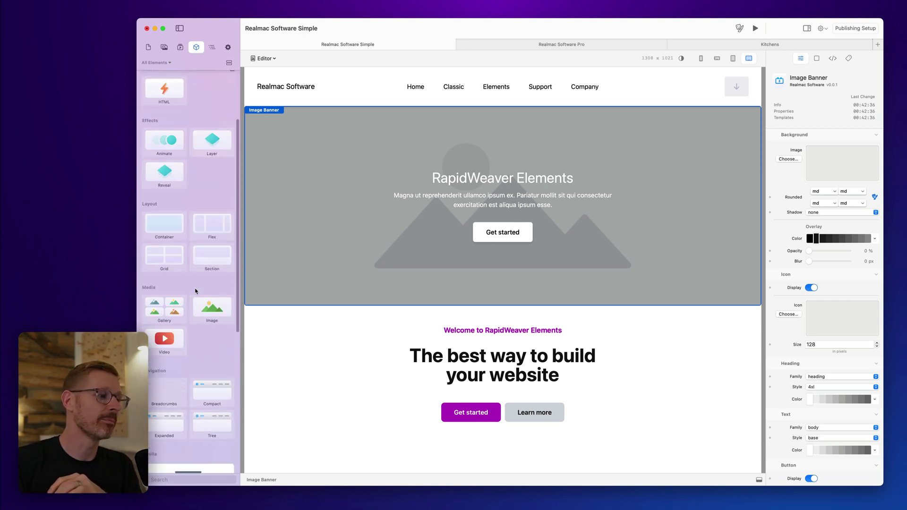
pyautogui.scroll(-10, 181, 284)
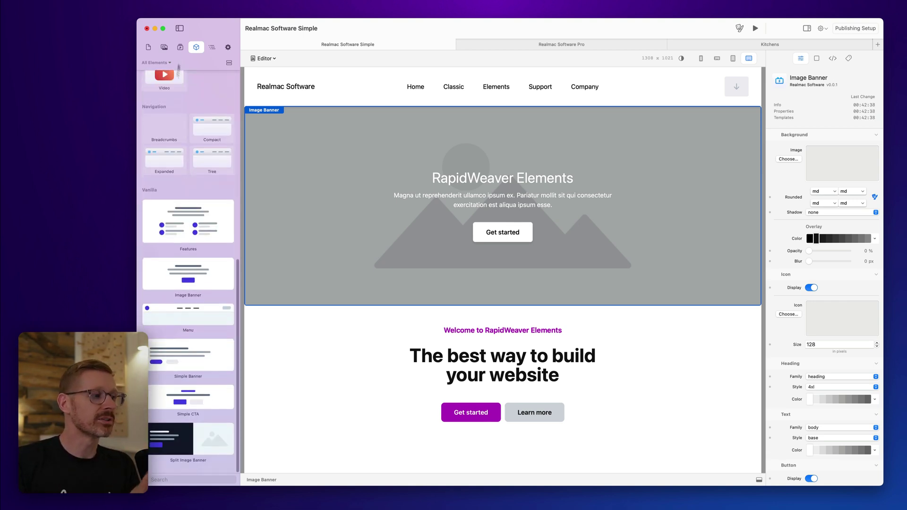
pyautogui.scroll(2, 196, 189)
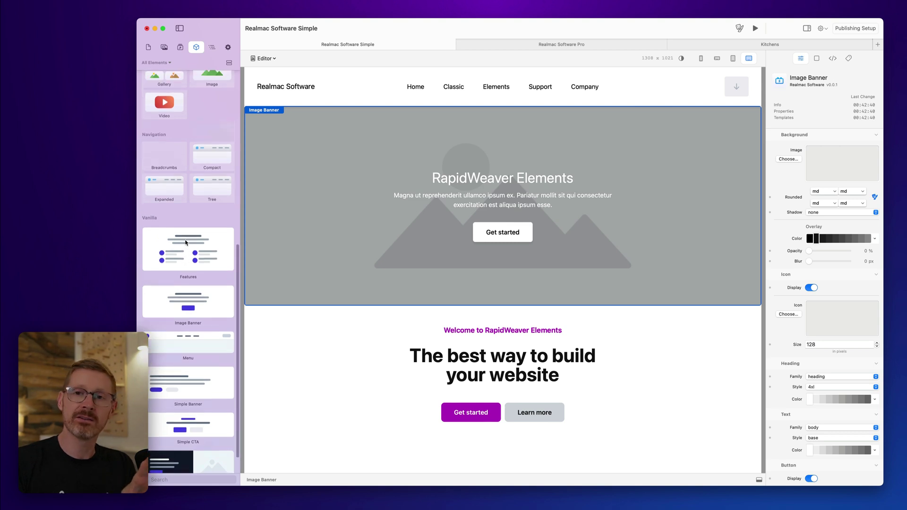
pyautogui.click(166, 62)
pyautogui.click(166, 62)
pyautogui.scroll(-2, 189, 284)
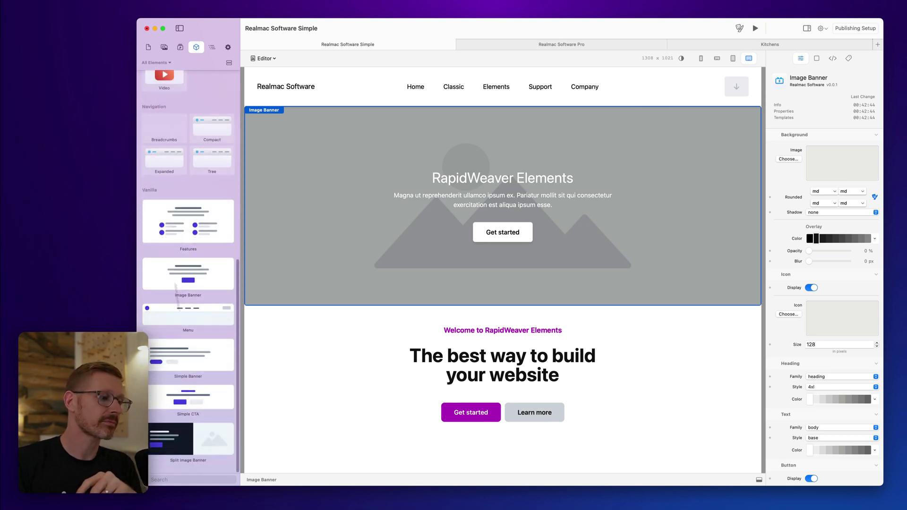
# Search the library for 'menu', clear the search, and show the site's page list.
pyautogui.click(169, 479)
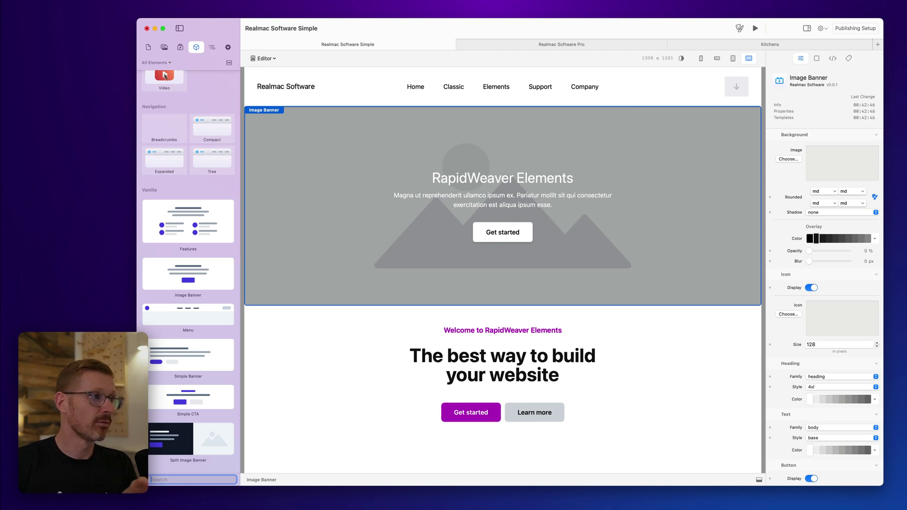
pyautogui.write('menu')
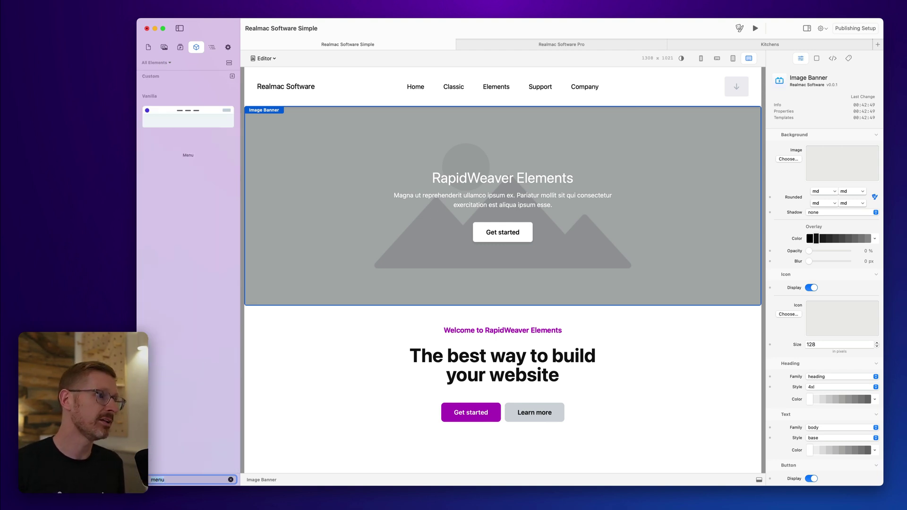
pyautogui.press('Escape')
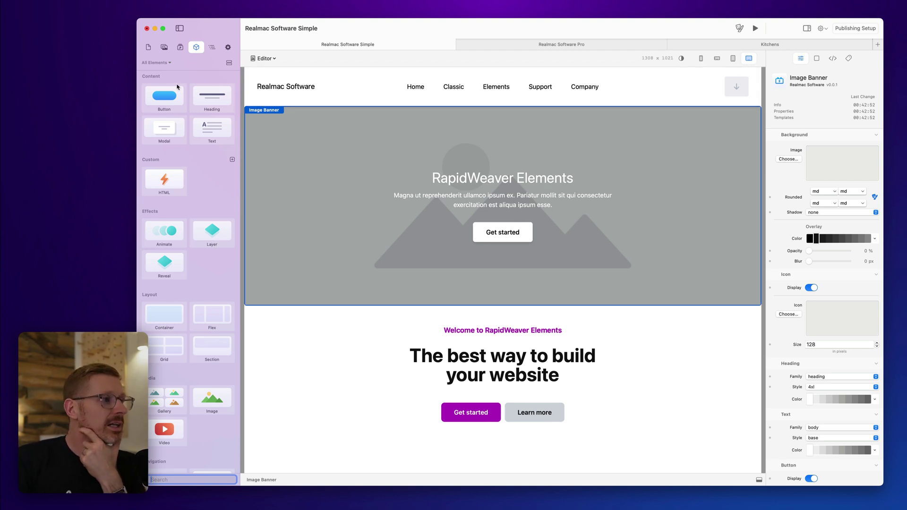
pyautogui.click(149, 48)
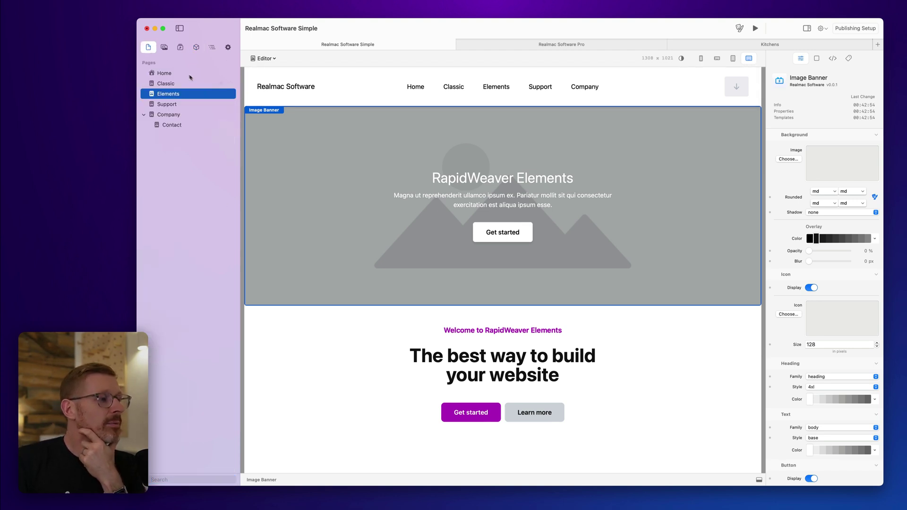
# Open the Home page and inspect its Menu, Image Banner, Section and both card banner layers.
pyautogui.click(189, 74)
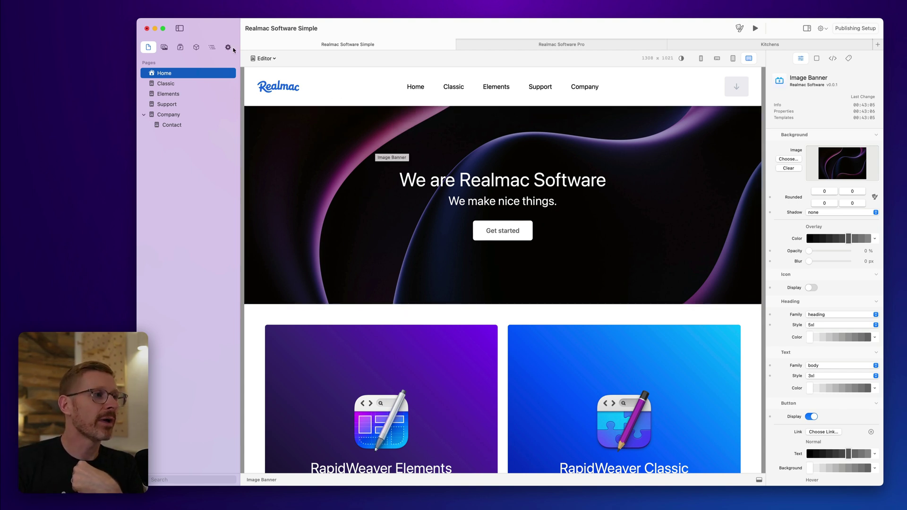
pyautogui.click(212, 48)
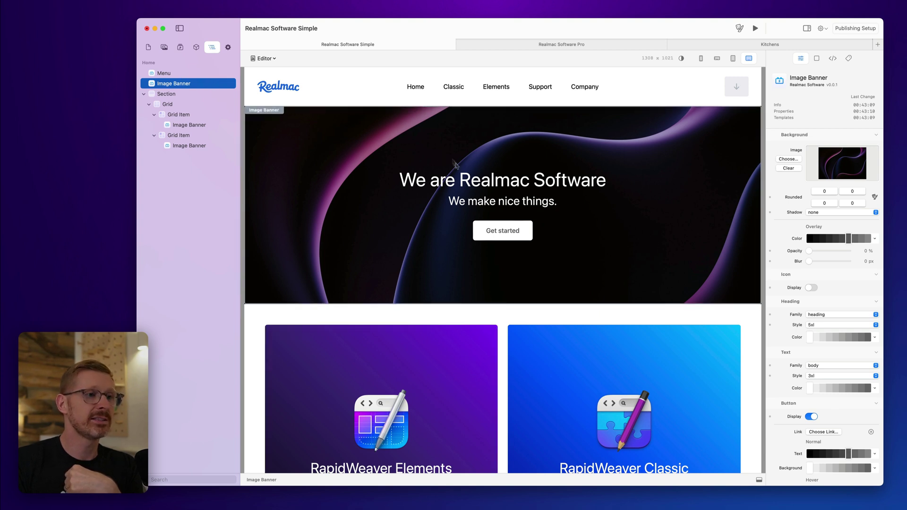
pyautogui.click(178, 74)
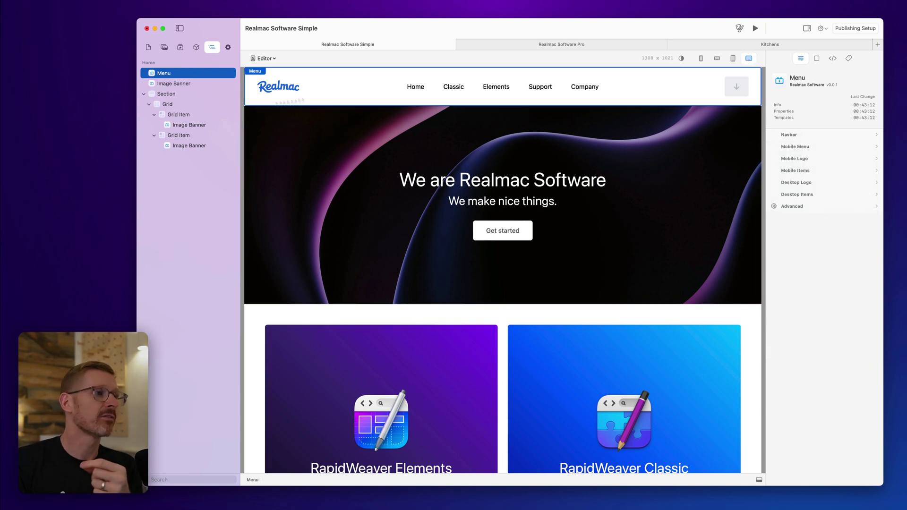
pyautogui.click(184, 83)
pyautogui.click(188, 94)
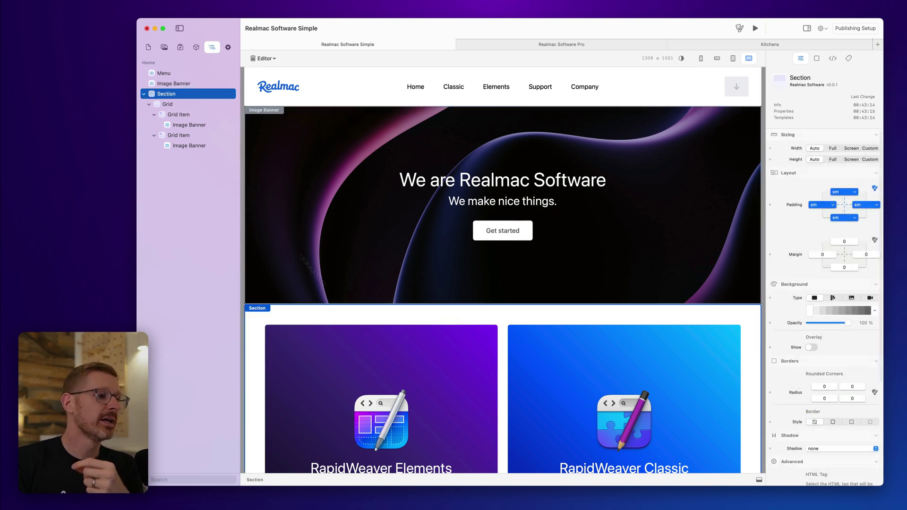
pyautogui.scroll(-2, 317, 412)
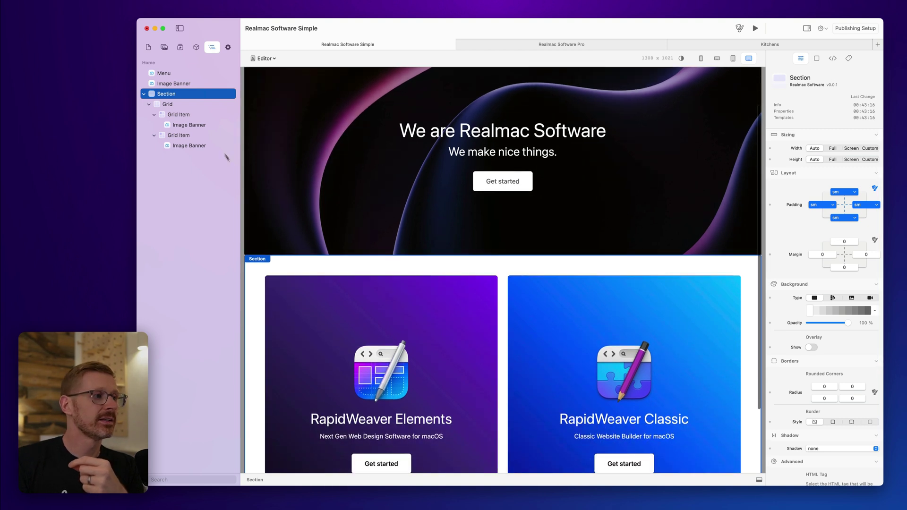
pyautogui.click(196, 125)
pyautogui.click(197, 146)
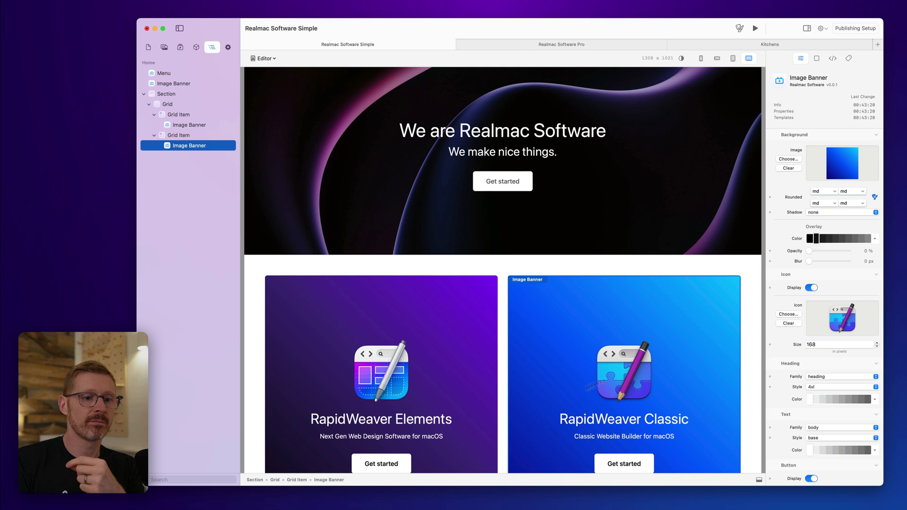
pyautogui.scroll(-2, 543, 369)
pyautogui.scroll(-1, 510, 349)
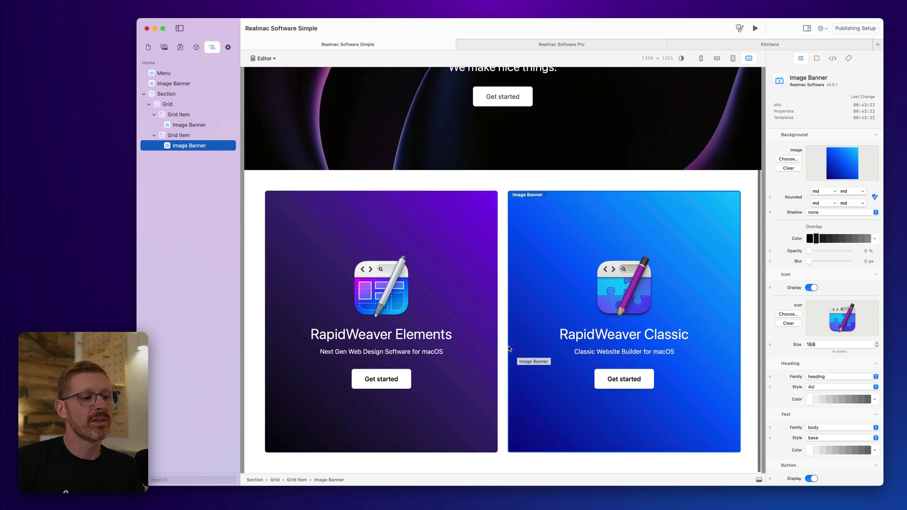
pyautogui.scroll(4, 509, 349)
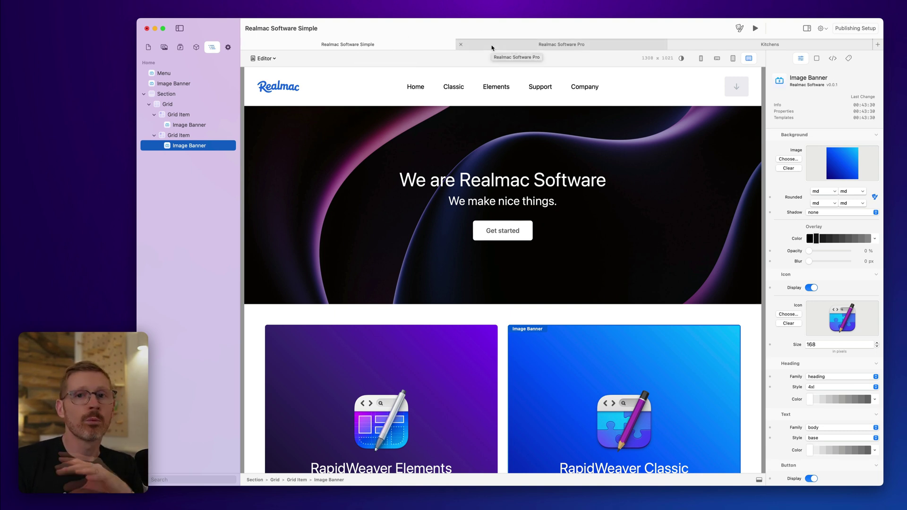
# View the Pro project's Home layer outline, then return to the Realmac Software Simple project.
pyautogui.click(491, 48)
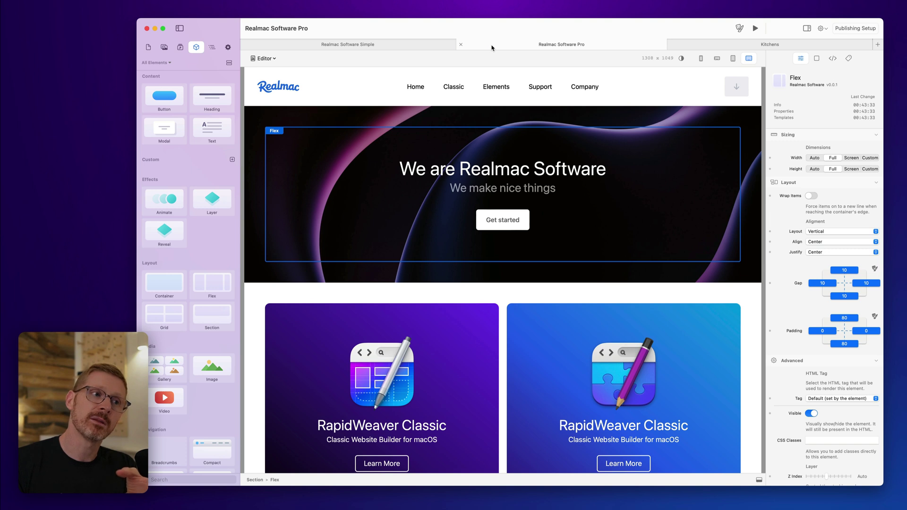
pyautogui.click(212, 47)
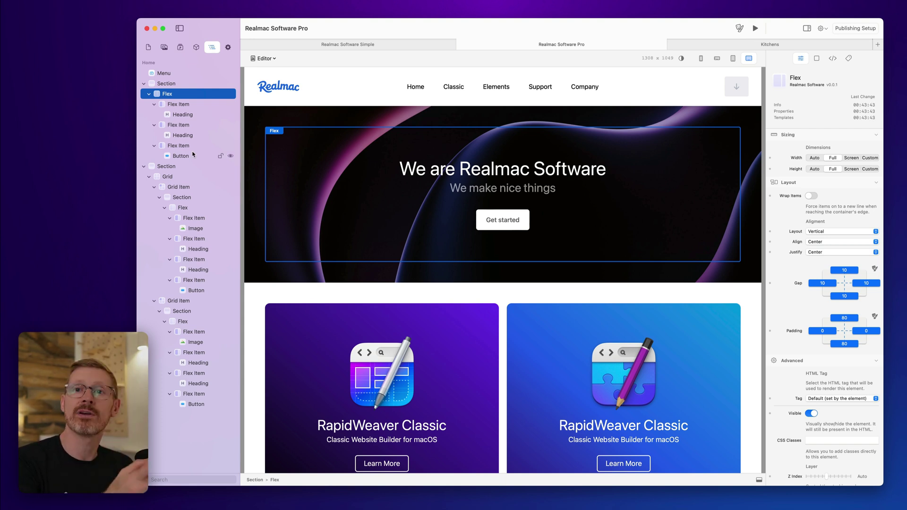
pyautogui.click(387, 45)
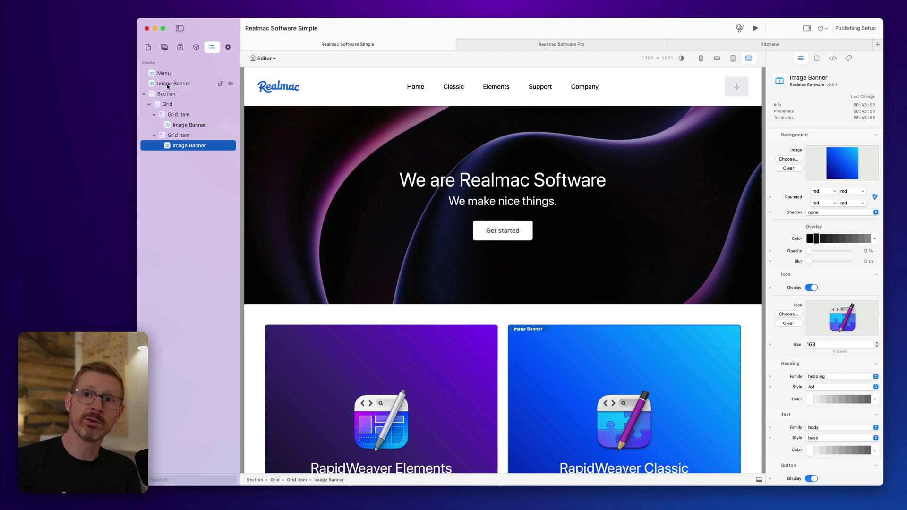
pyautogui.rightClick(152, 63)
pyautogui.moveTo(178, 78)
pyautogui.click(221, 96)
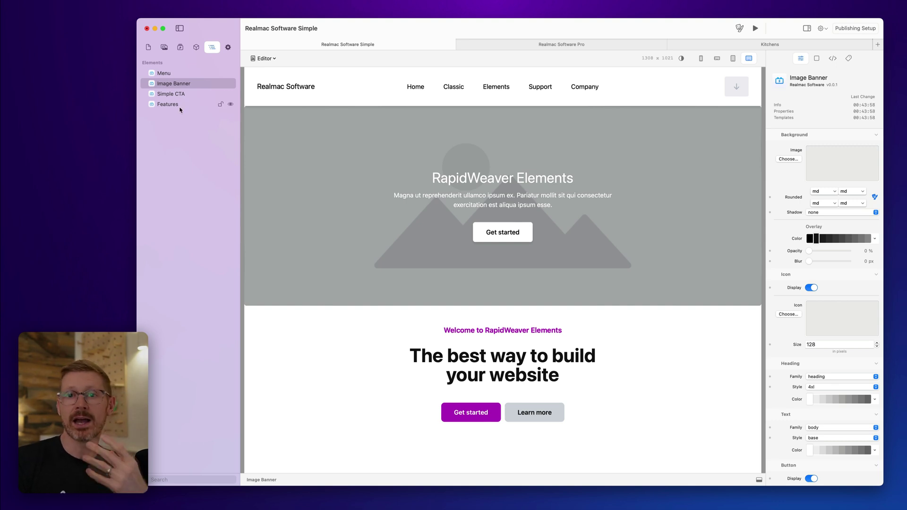
pyautogui.click(191, 73)
pyautogui.click(185, 85)
pyautogui.click(186, 93)
pyautogui.click(181, 104)
pyautogui.scroll(-2, 446, 329)
pyautogui.scroll(2, 277, 73)
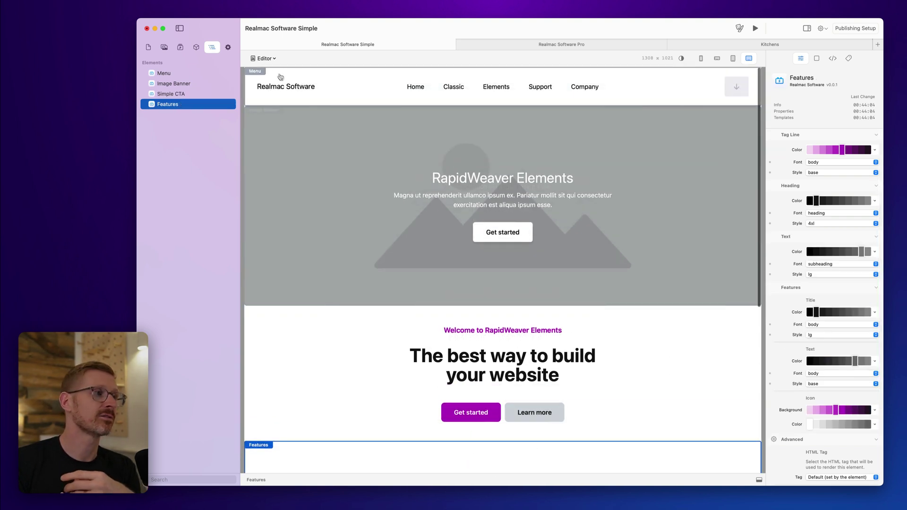
pyautogui.rightClick(160, 63)
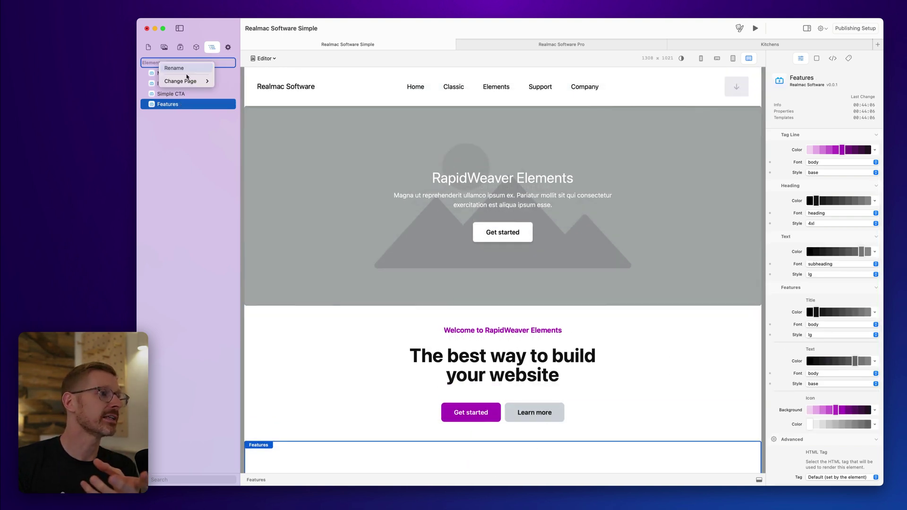
pyautogui.moveTo(188, 81)
pyautogui.click(227, 81)
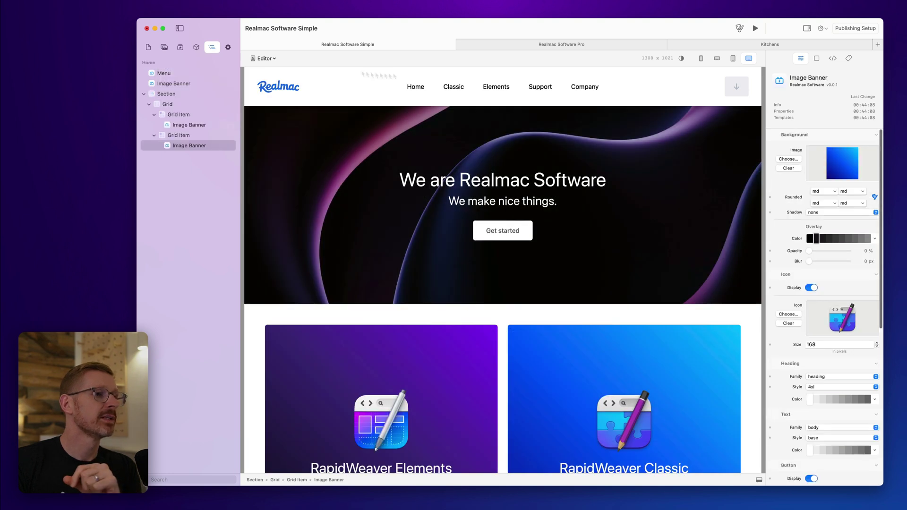
# Compare the Pro hero Section with the Simple project's hero Image Banner, ending on the Pro project.
pyautogui.click(524, 46)
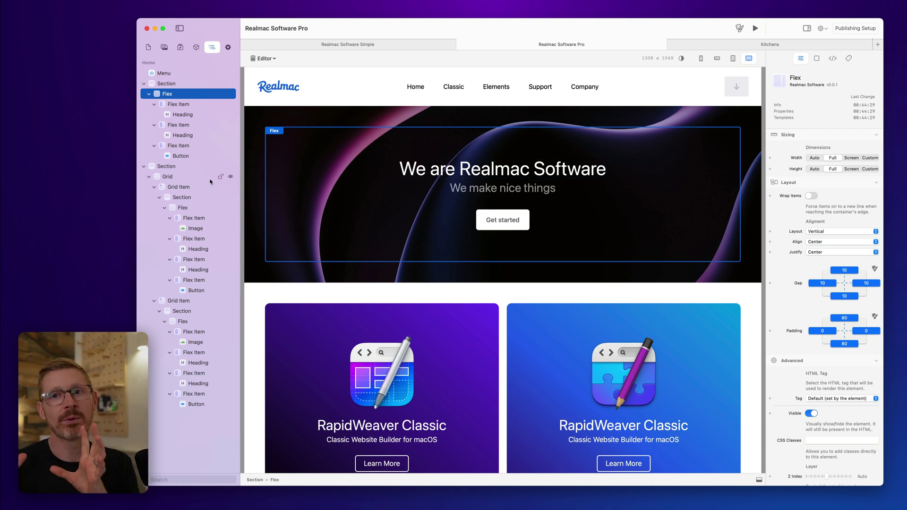
pyautogui.click(360, 122)
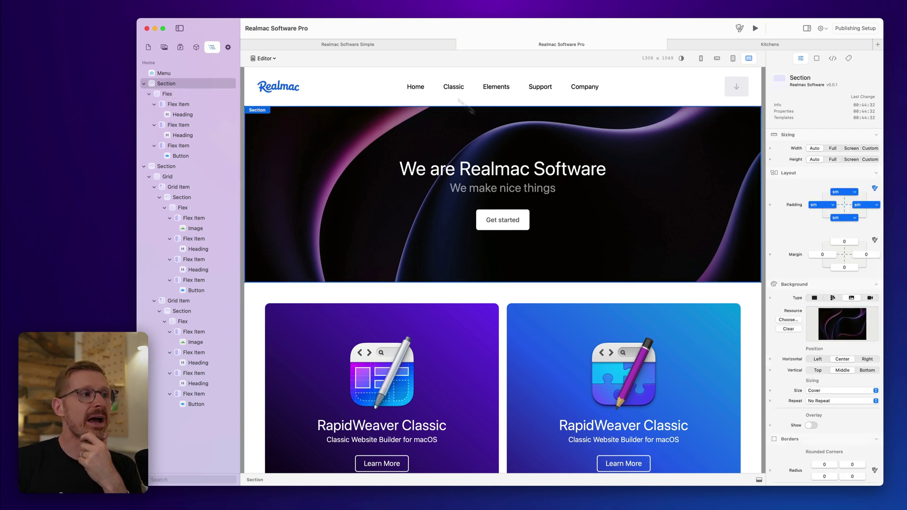
pyautogui.click(408, 44)
pyautogui.click(189, 84)
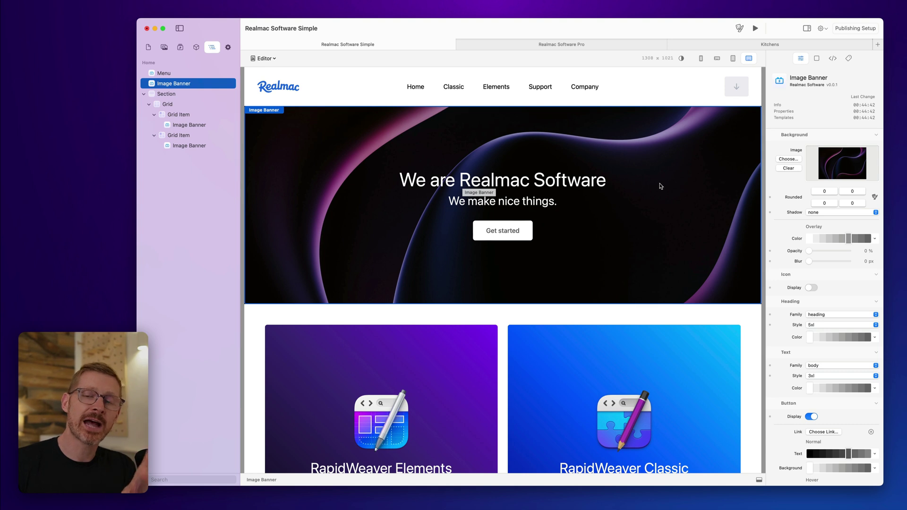
pyautogui.click(557, 48)
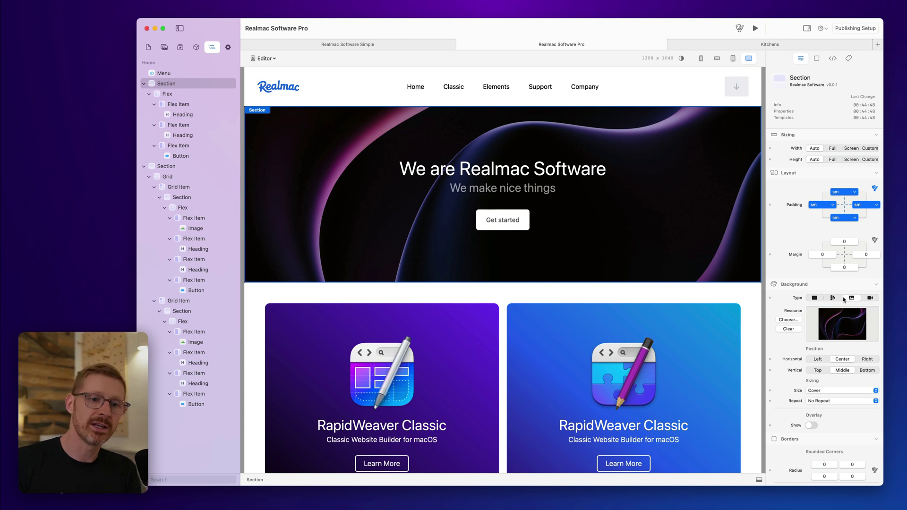
pyautogui.scroll(-4, 852, 405)
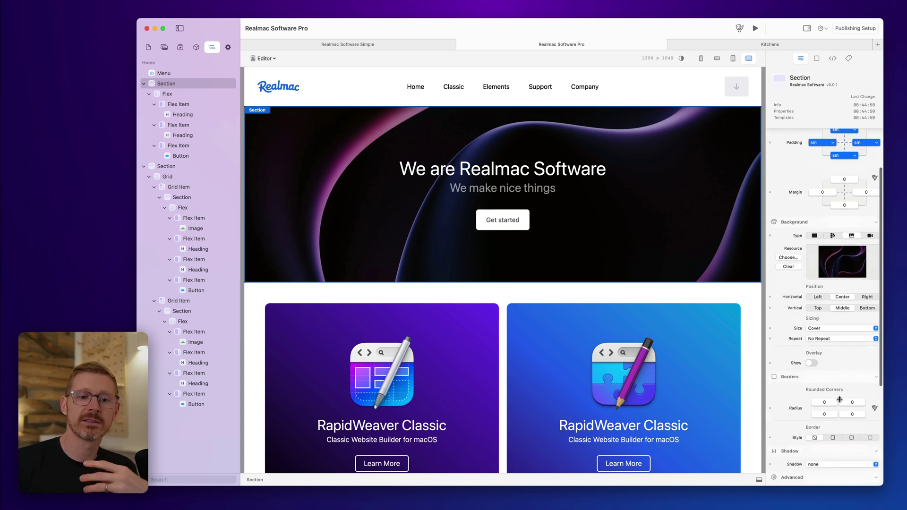
pyautogui.scroll(4, 824, 317)
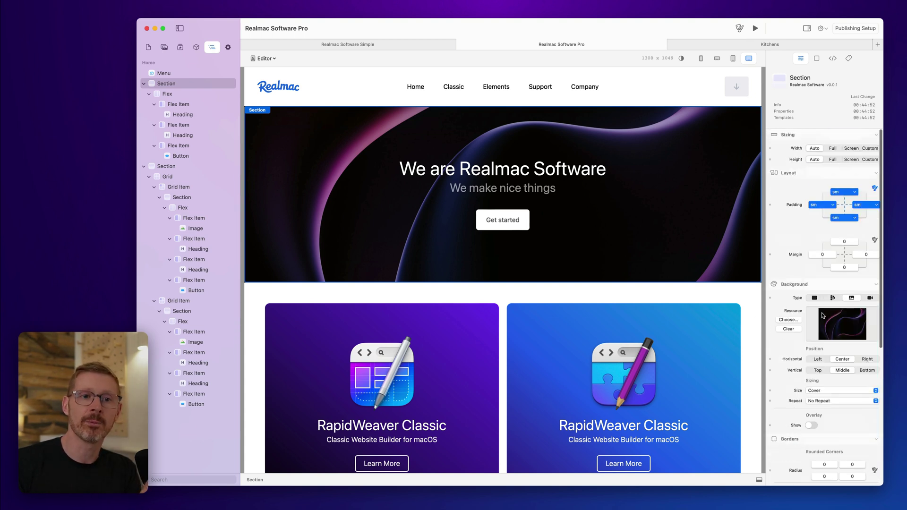
pyautogui.scroll(-3, 814, 343)
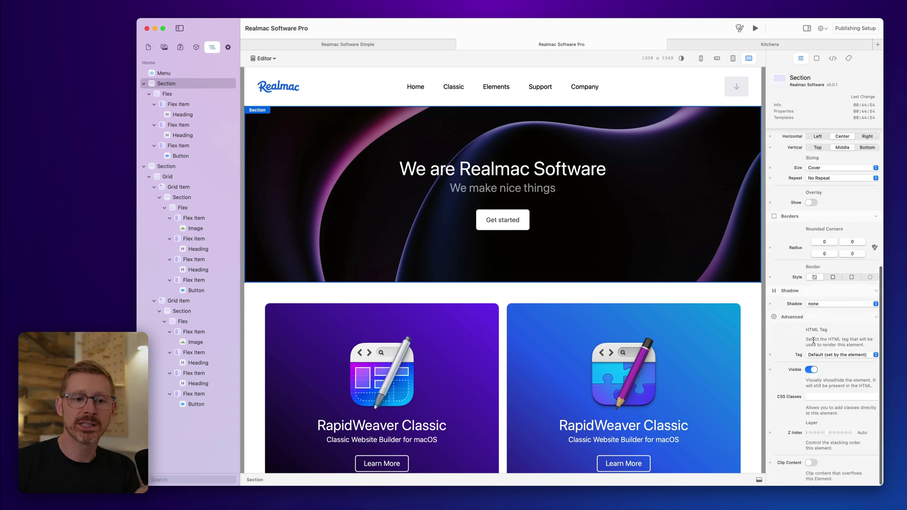
pyautogui.scroll(3, 814, 343)
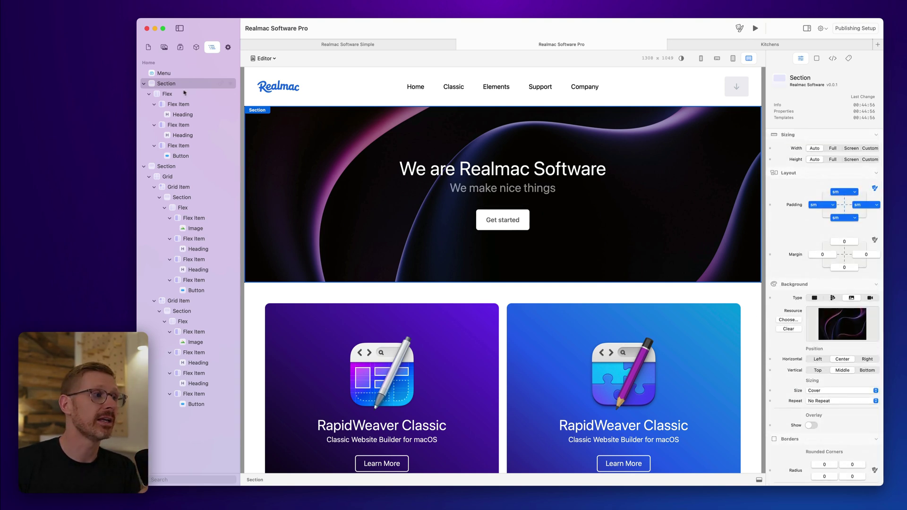
# Duplicate the Flex Item holding the hero's Get started button.
pyautogui.click(441, 149)
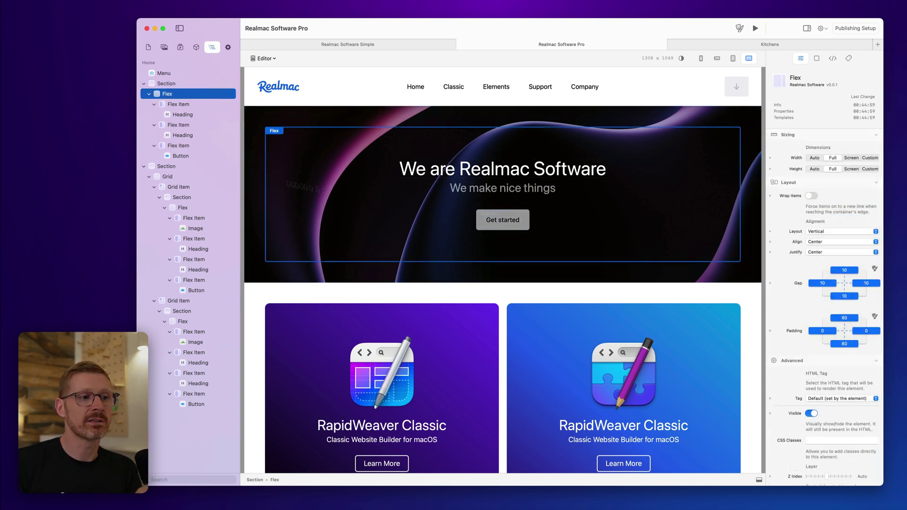
pyautogui.click(178, 146)
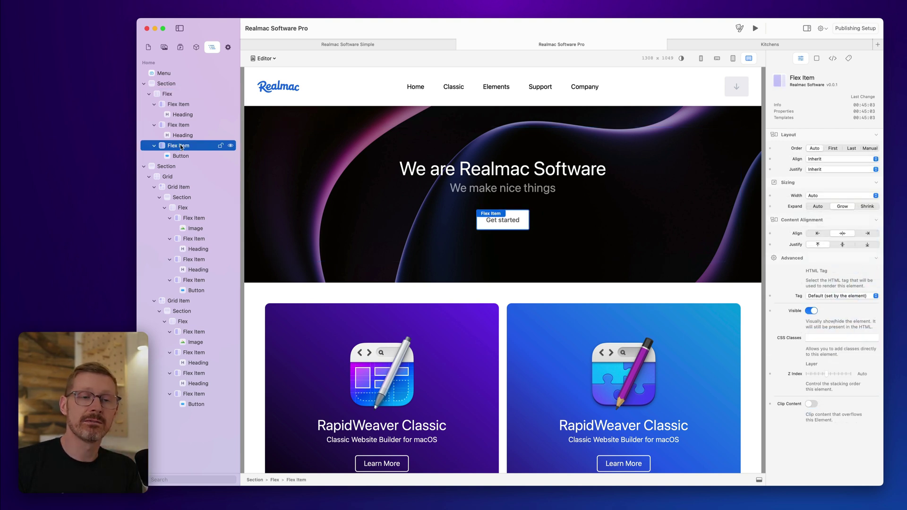
pyautogui.rightClick(181, 147)
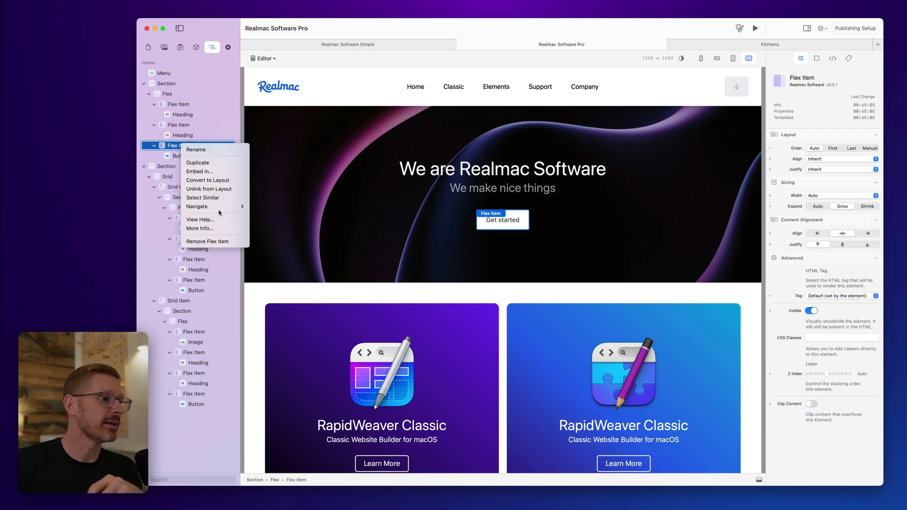
pyautogui.click(215, 163)
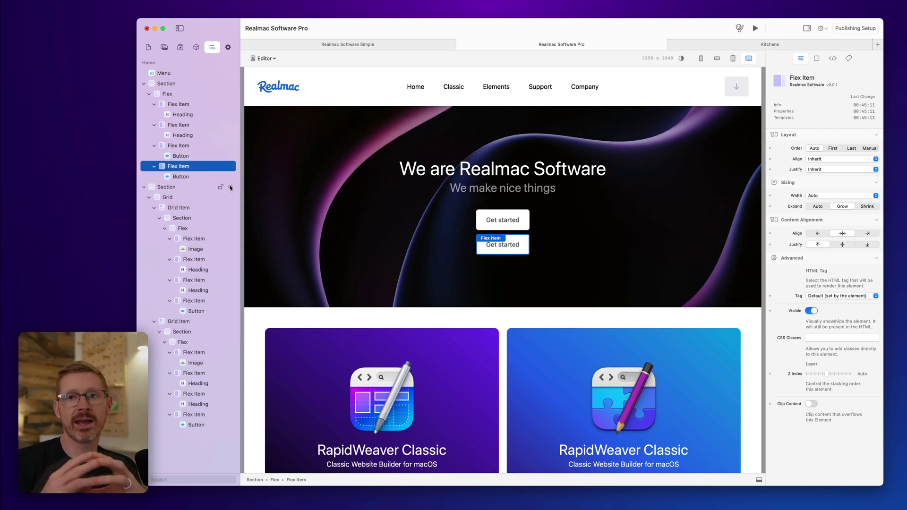
# Remove the duplicate Get started button's Flex Item from the hero.
pyautogui.click(191, 179)
pyautogui.rightClick(192, 179)
pyautogui.click(177, 166)
pyautogui.rightClick(178, 166)
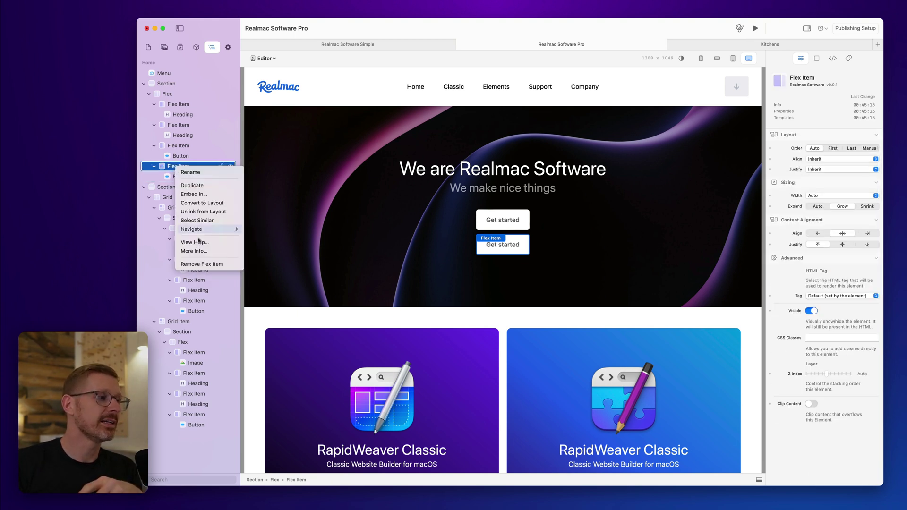
pyautogui.click(201, 265)
# Move the Get started button's Flex Item below the 'We make nice things' subtitle in the layers tree.
pyautogui.moveTo(178, 145); pyautogui.dragTo(161, 101)
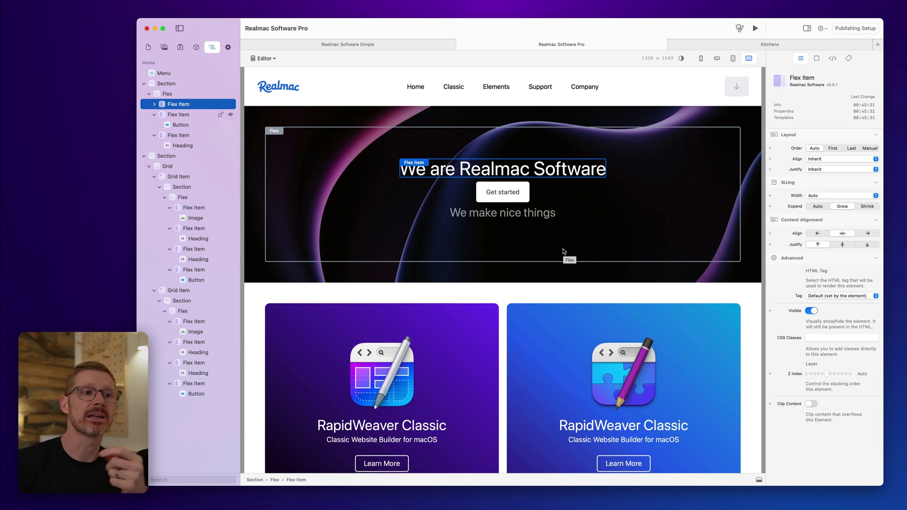
pyautogui.click(155, 104)
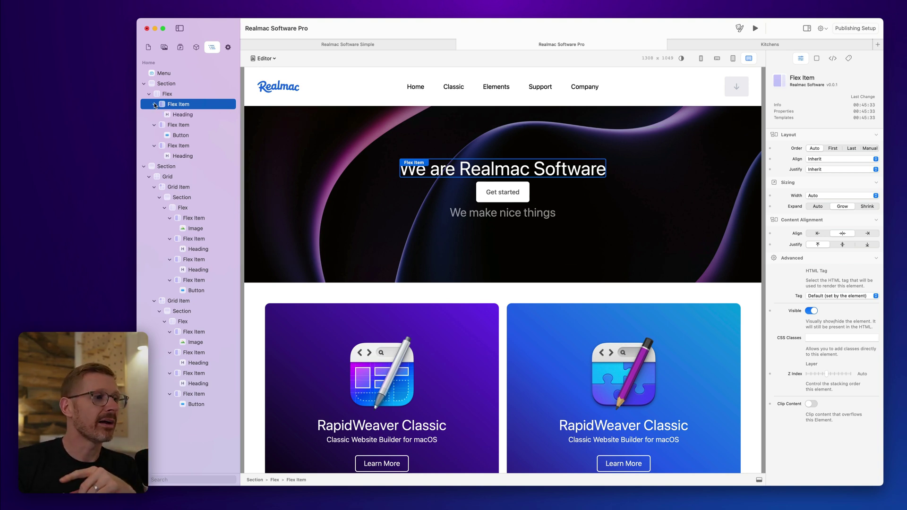
pyautogui.moveTo(181, 125); pyautogui.dragTo(175, 160)
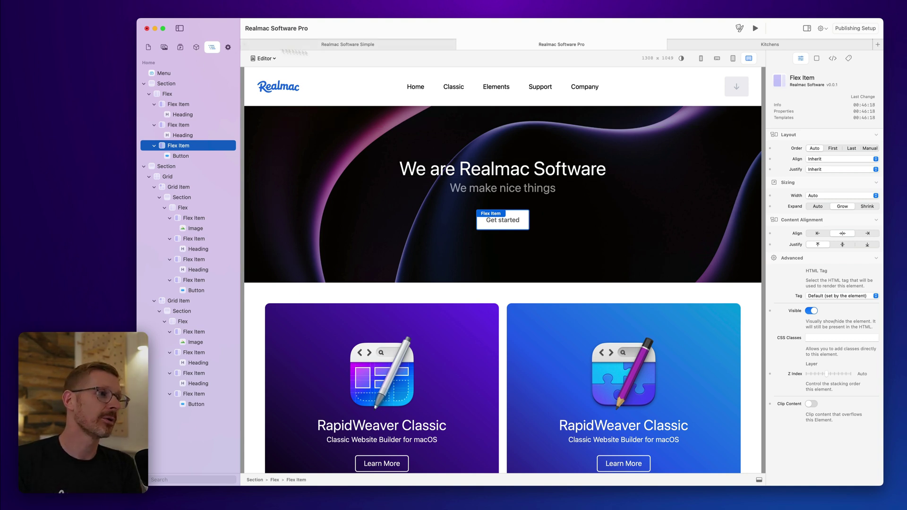
# On the Realmac Software Simple site, duplicate the second RapidWeaver Classic card's Grid Item.
pyautogui.click(343, 45)
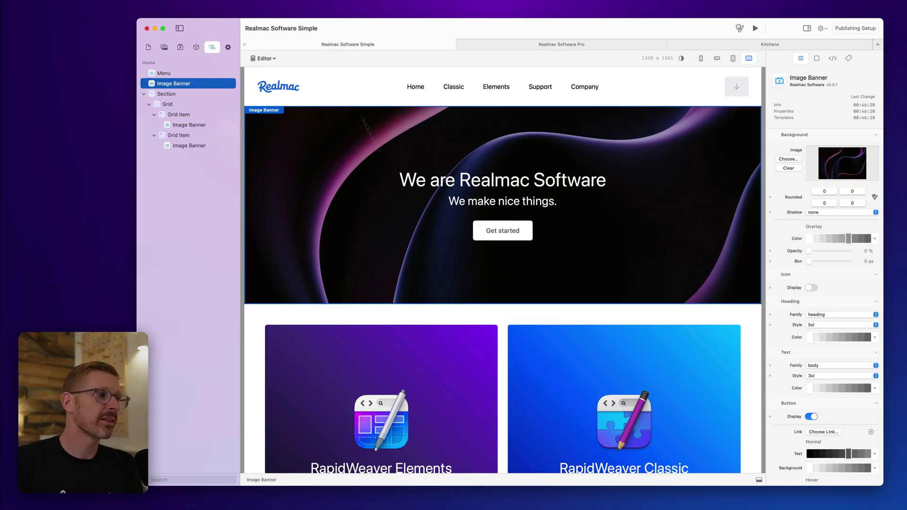
pyautogui.scroll(-2, 509, 288)
pyautogui.scroll(-2, 509, 289)
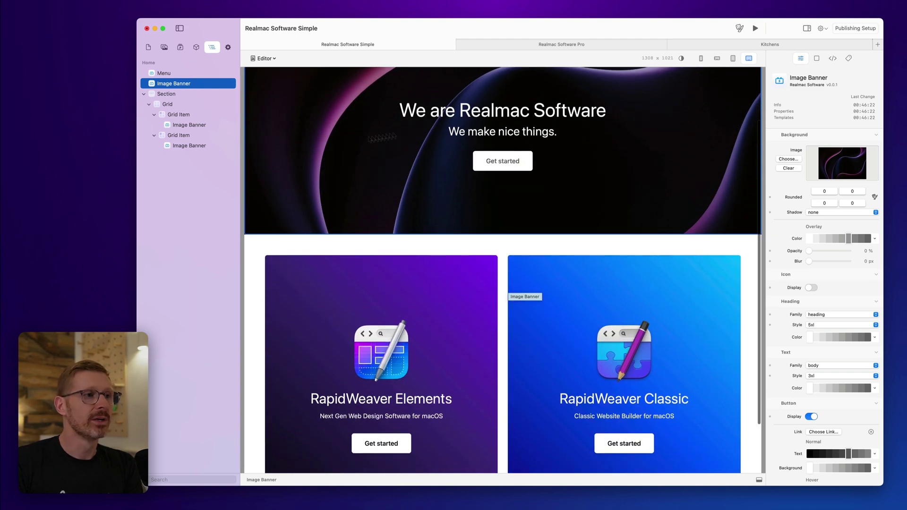
pyautogui.scroll(-2, 505, 273)
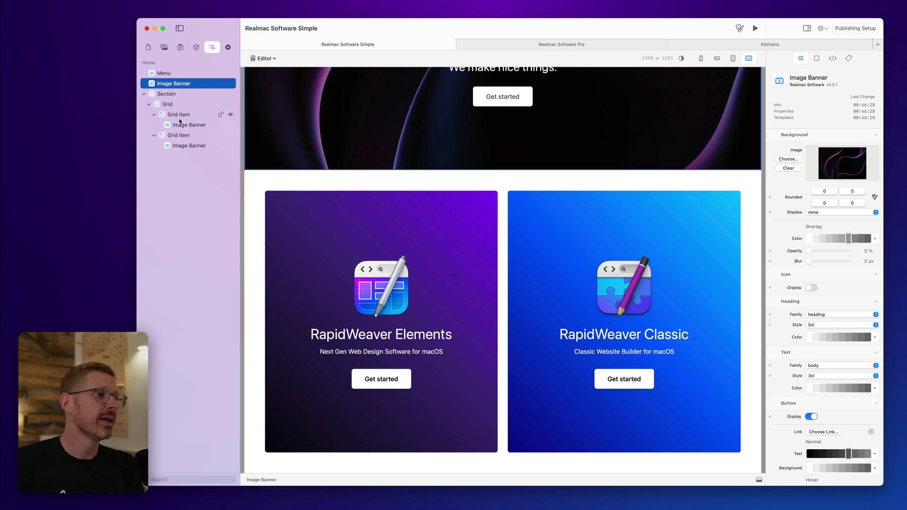
pyautogui.rightClick(186, 136)
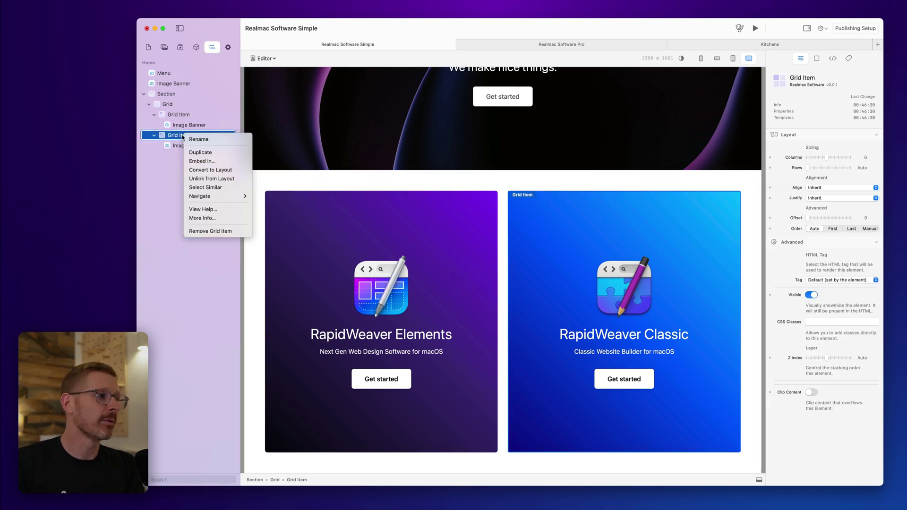
pyautogui.click(224, 151)
# Stretch the duplicated card's Grid Item across all 12 grid columns.
pyautogui.scroll(-5, 510, 239)
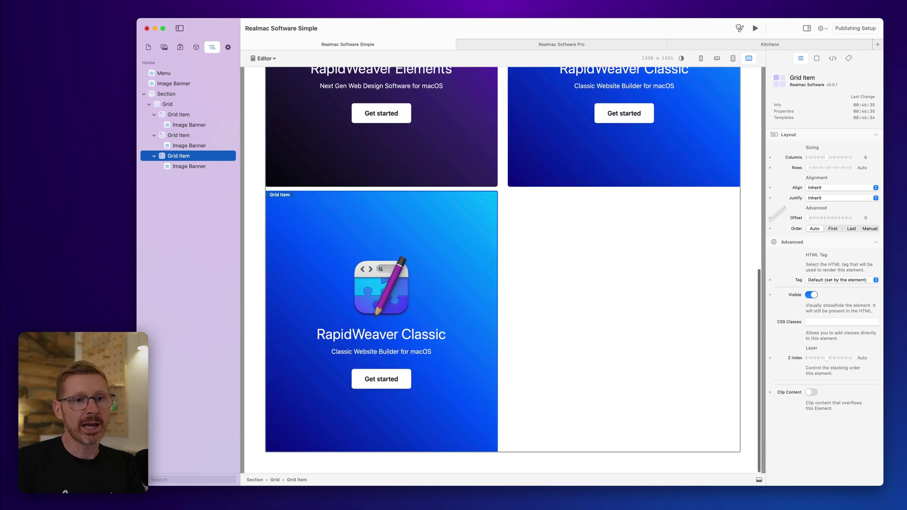
pyautogui.click(191, 166)
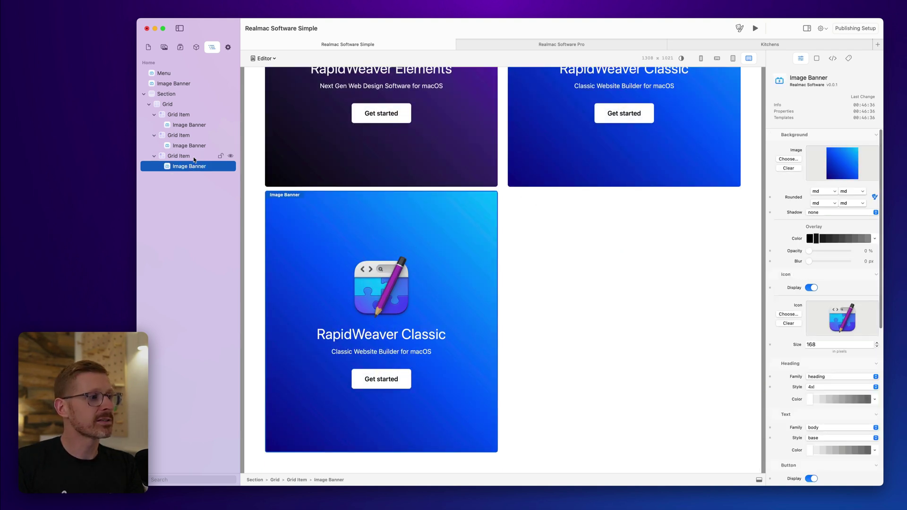
pyautogui.click(208, 155)
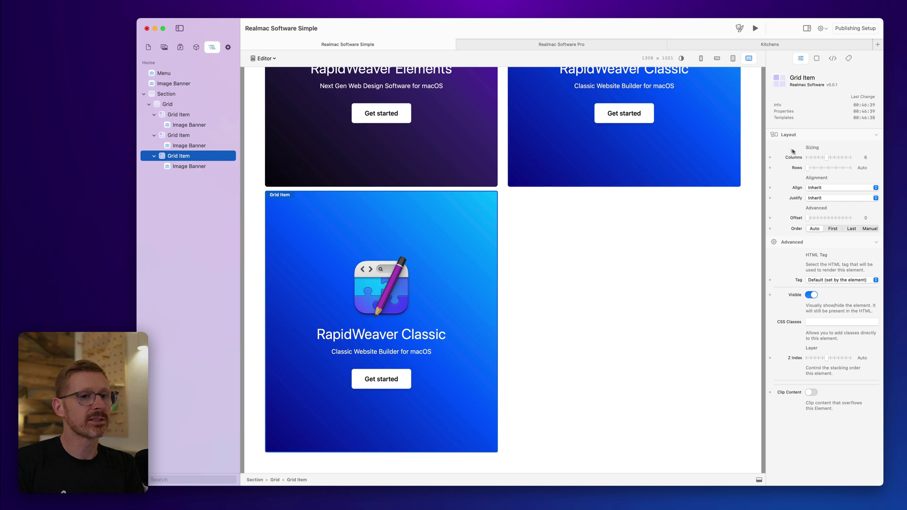
pyautogui.moveTo(833, 160); pyautogui.dragTo(856, 161)
pyautogui.scroll(1, 697, 242)
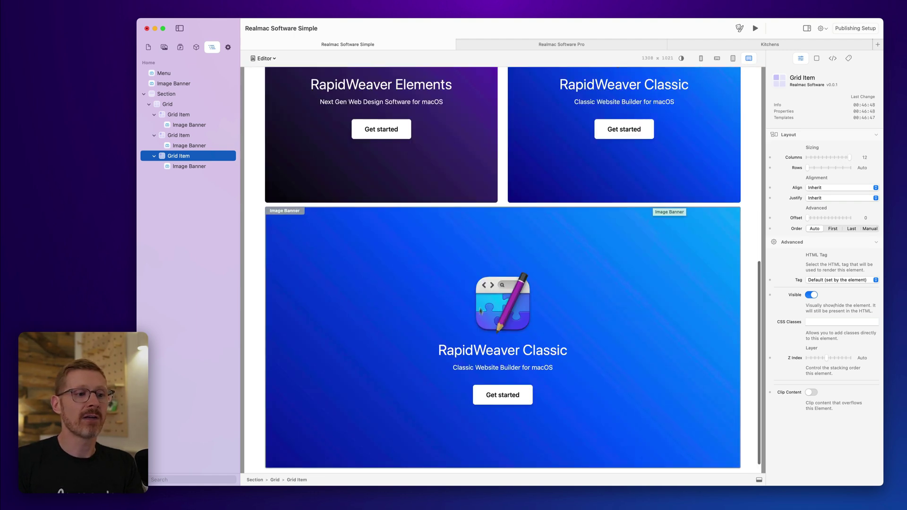
pyautogui.click(480, 311)
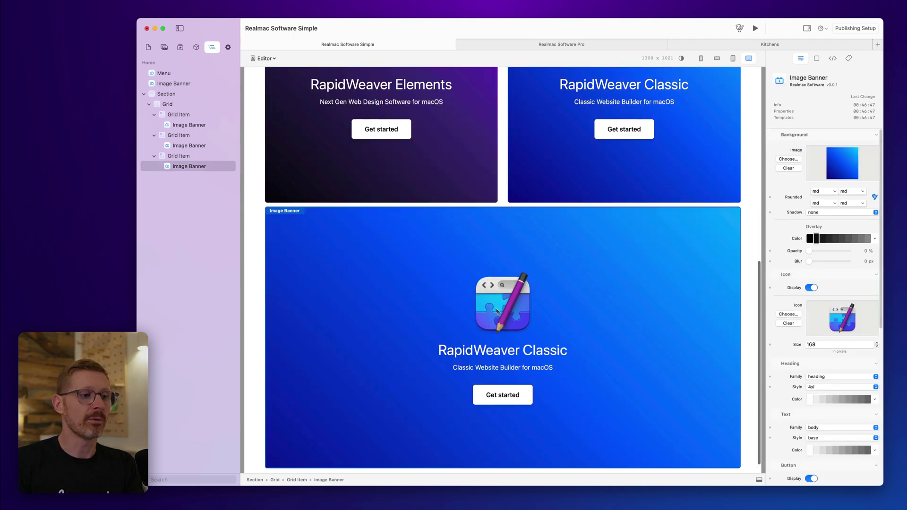
# Give the new banner the squash3-icon.png icon and a banner-spark.jpg background image.
pyautogui.click(196, 47)
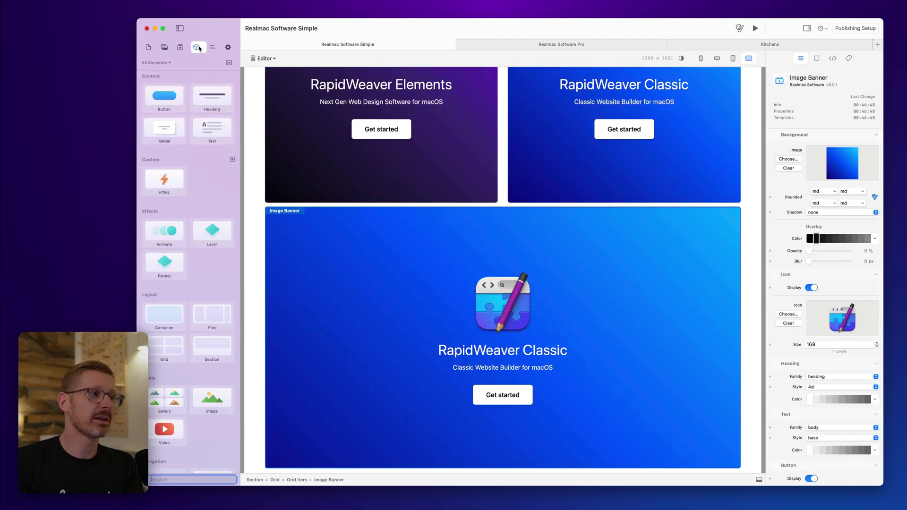
pyautogui.click(164, 47)
pyautogui.moveTo(177, 156); pyautogui.dragTo(838, 323)
pyautogui.moveTo(174, 126); pyautogui.dragTo(842, 161)
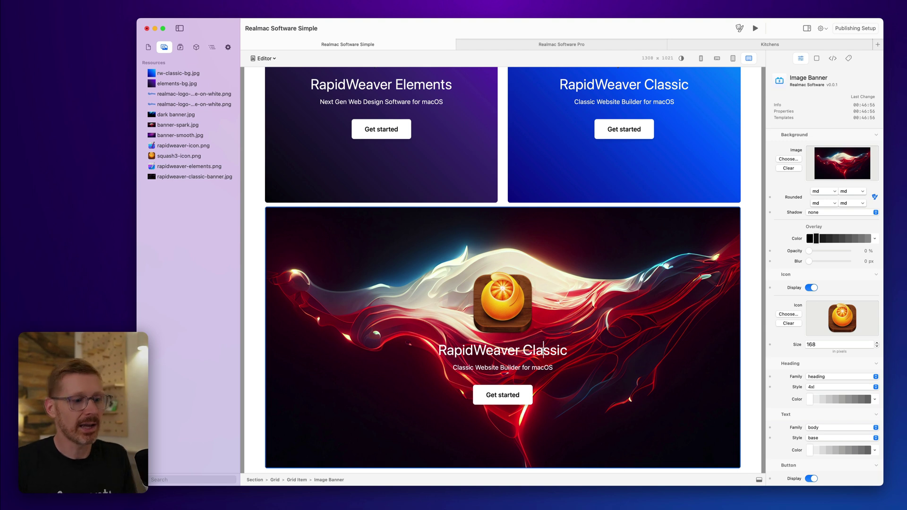
# Retitle the banner heading 'Squash' and blur its background to 11 px.
pyautogui.moveTo(567, 349); pyautogui.dragTo(439, 349)
pyautogui.write('Squash')
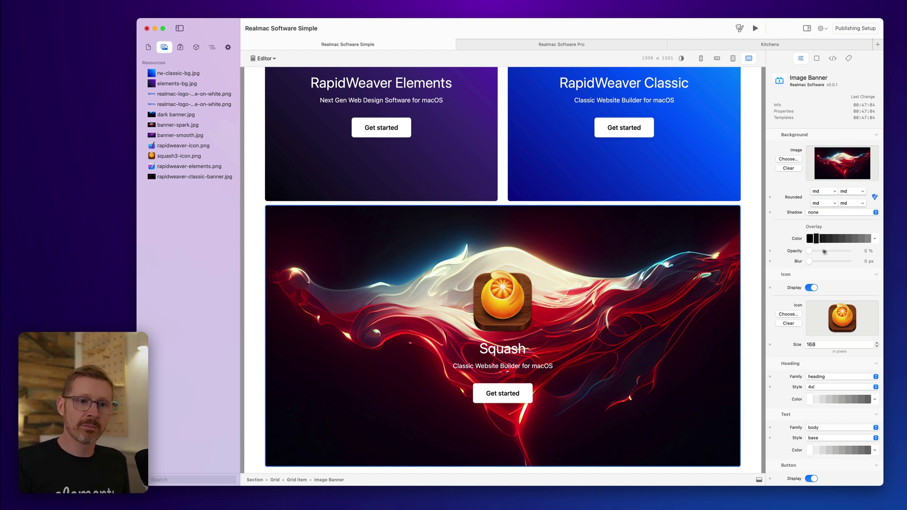
pyautogui.moveTo(811, 263); pyautogui.dragTo(829, 251)
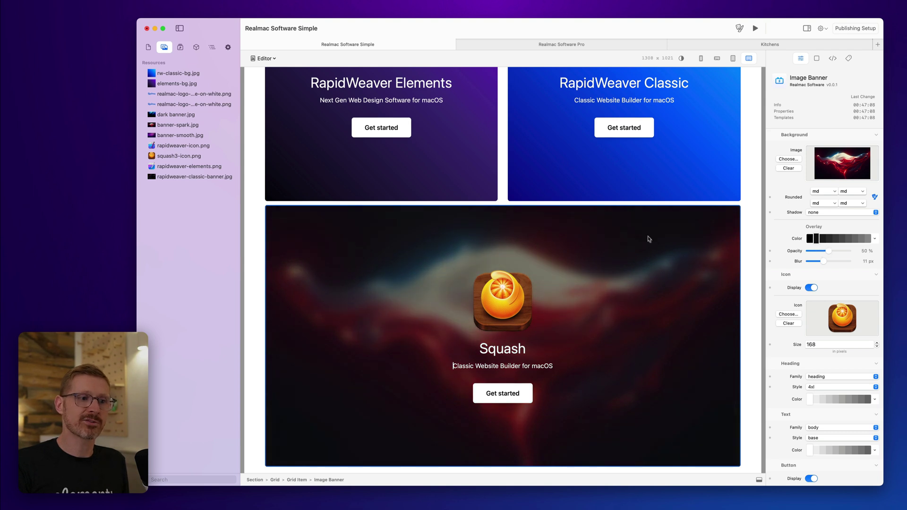
# Select the grid holding the cards in the page's layer outline.
pyautogui.click(748, 225)
pyautogui.scroll(1, 749, 225)
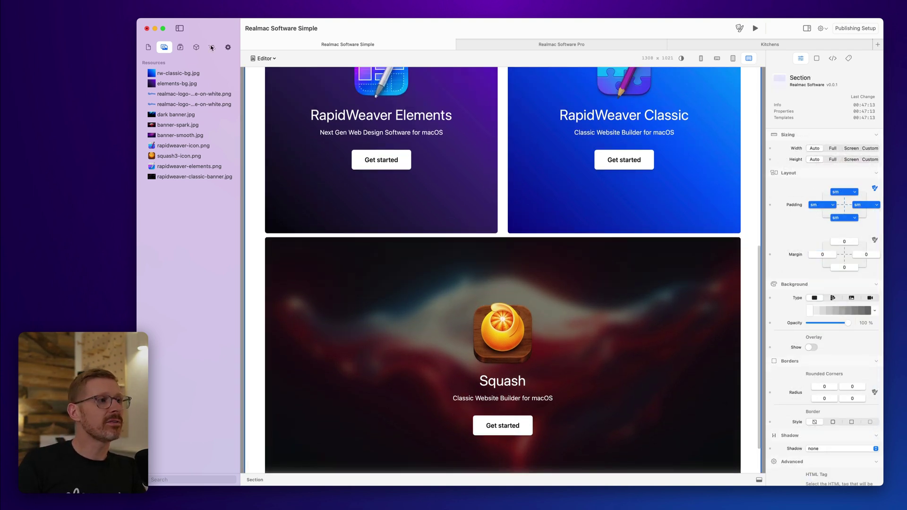
pyautogui.click(212, 48)
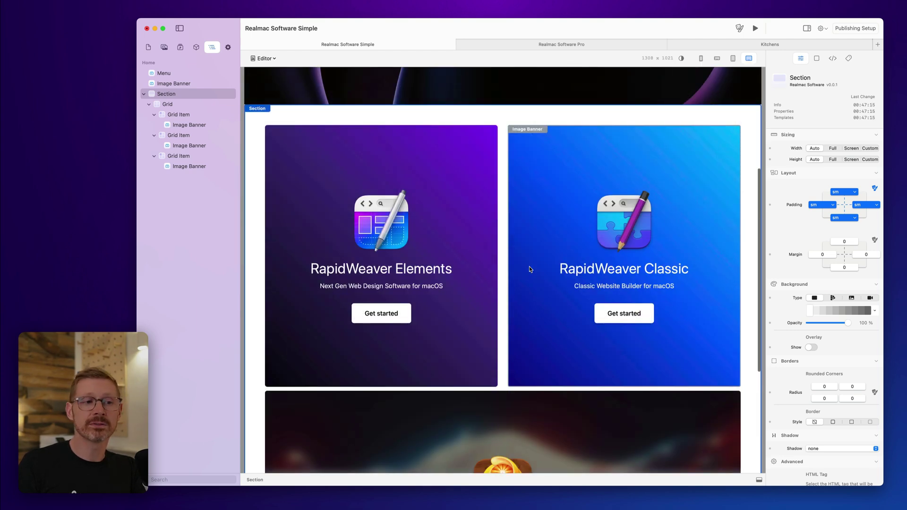
pyautogui.click(177, 104)
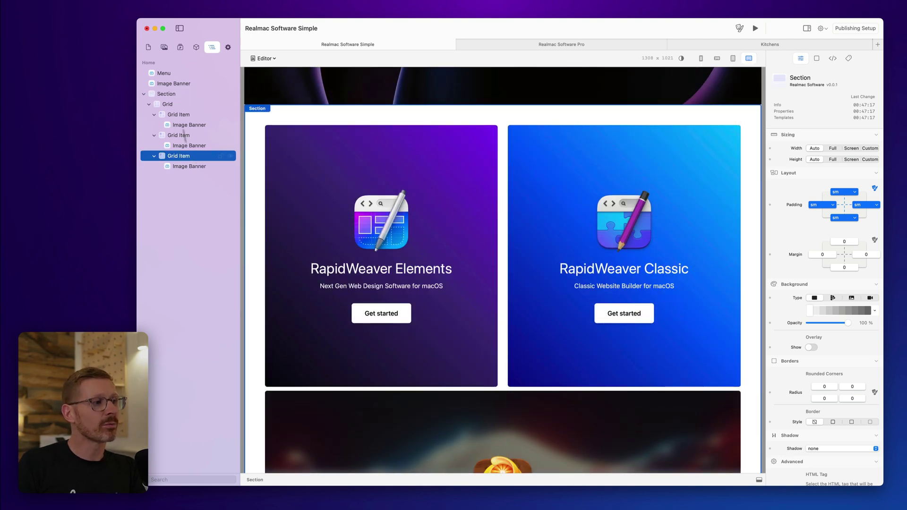
pyautogui.click(179, 114)
pyautogui.click(177, 104)
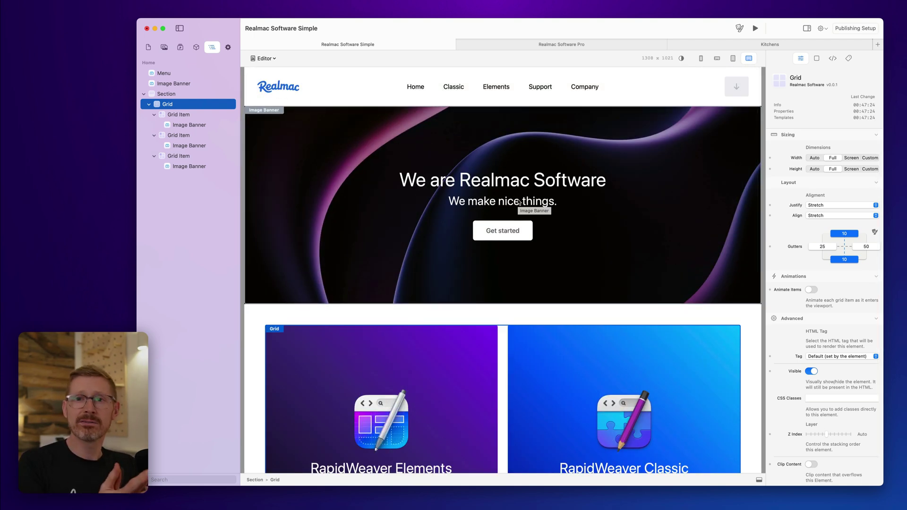
# Switch the Simple site from the Home page to the Elements page via Change Page.
pyautogui.rightClick(156, 65)
pyautogui.moveTo(180, 82)
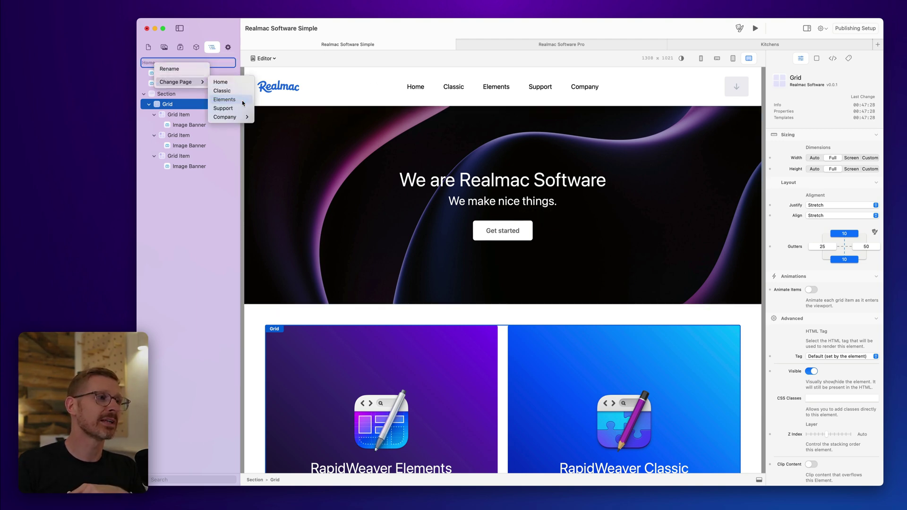
pyautogui.click(229, 101)
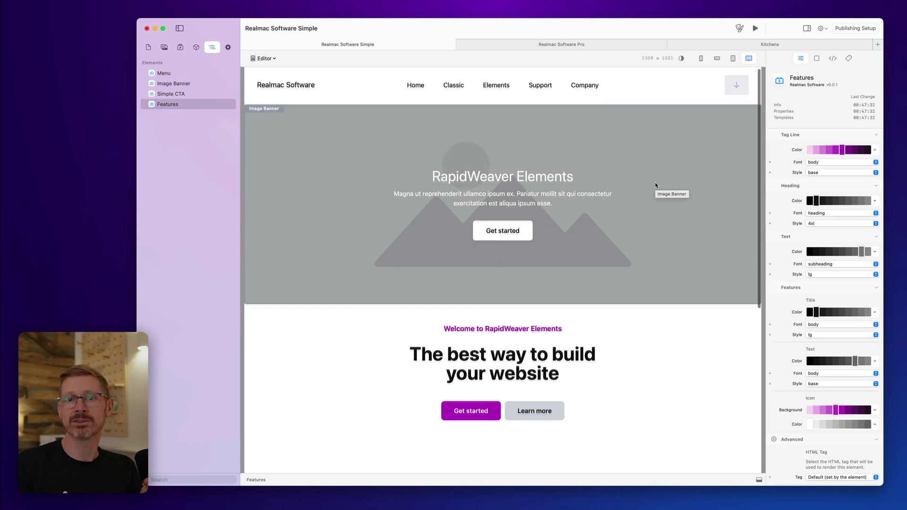
pyautogui.scroll(-6, 655, 180)
pyautogui.scroll(6, 655, 184)
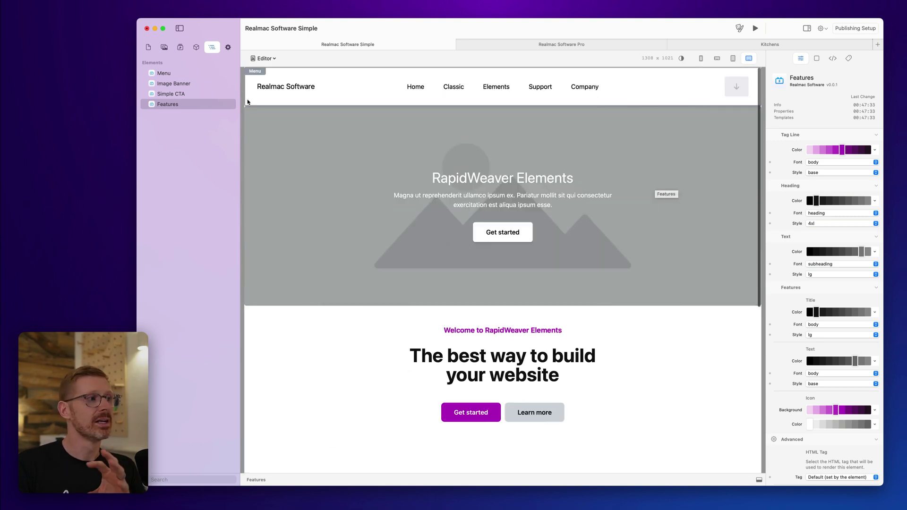
pyautogui.click(196, 47)
pyautogui.scroll(-10, 219, 225)
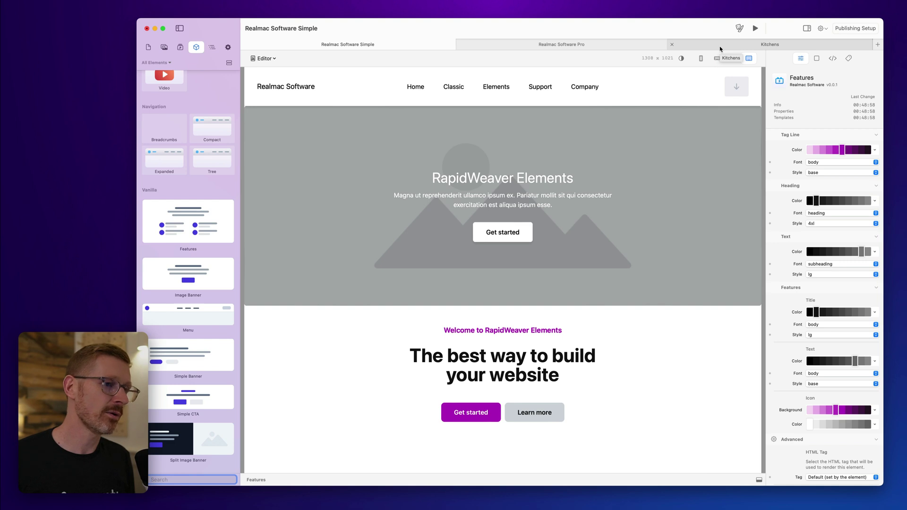
# Switch to the Kitchens site and show its layer outline with the Customers element.
pyautogui.click(720, 47)
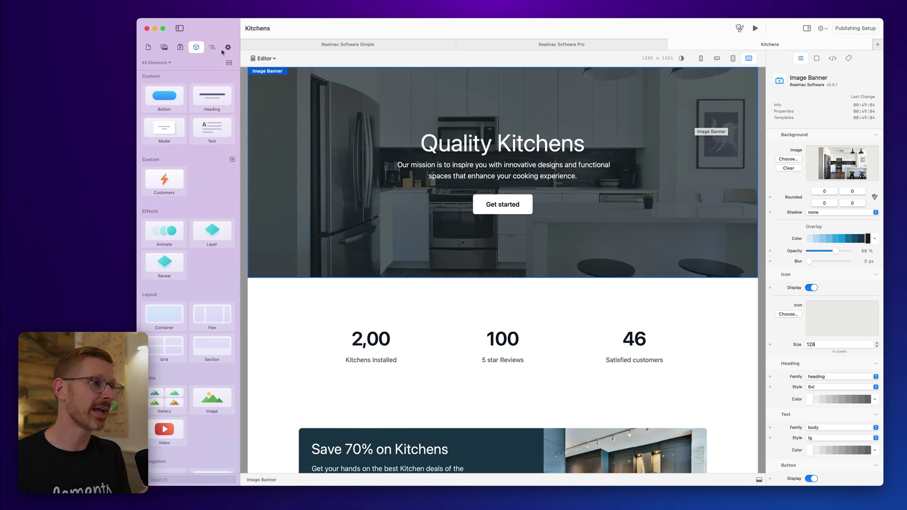
pyautogui.click(212, 48)
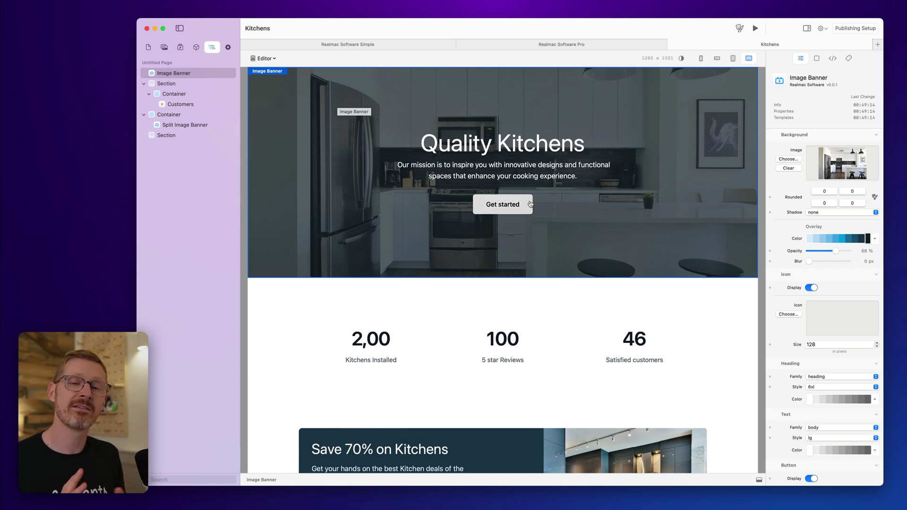
# Toggle the Save 70% on Kitchens banner's image position to the left and back to the right.
pyautogui.scroll(-5, 520, 293)
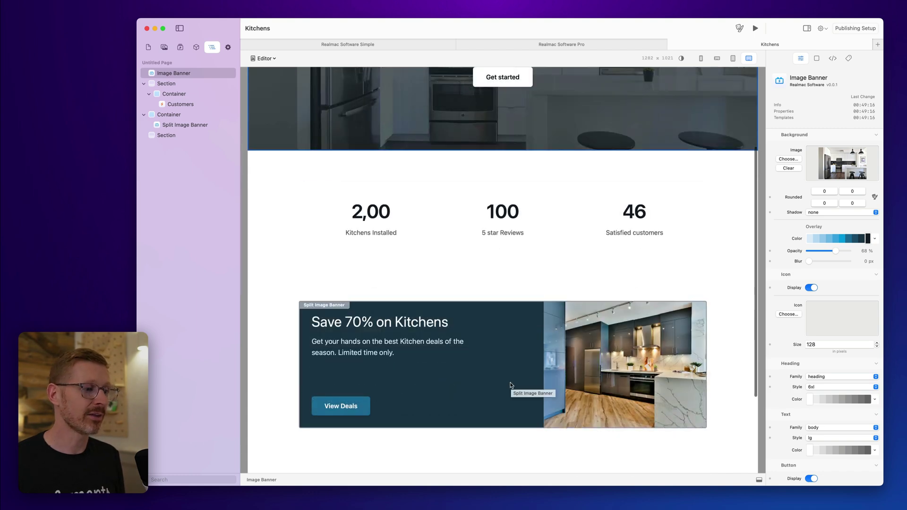
pyautogui.click(511, 385)
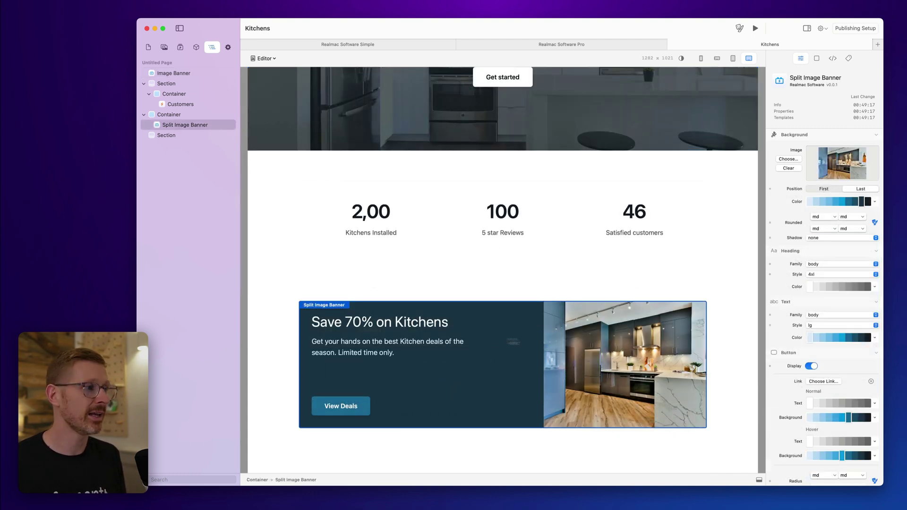
pyautogui.click(832, 189)
pyautogui.click(856, 190)
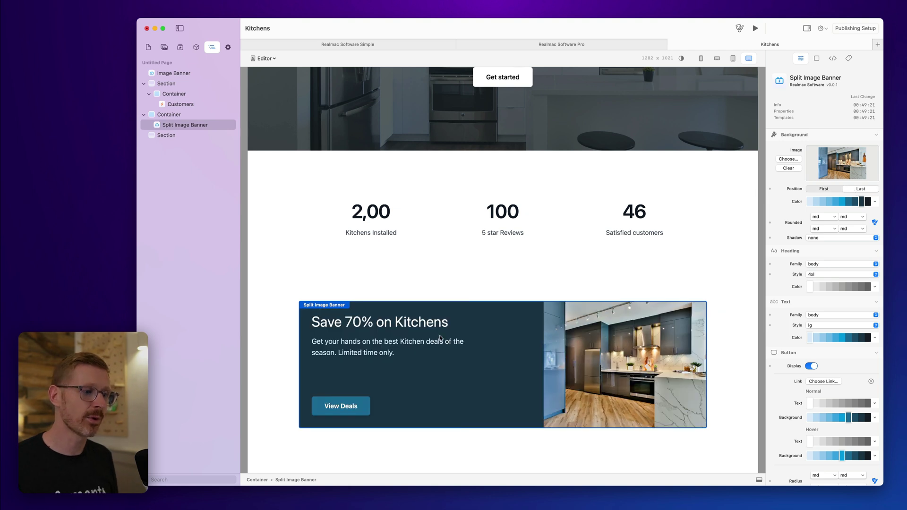
pyautogui.click(492, 253)
pyautogui.click(471, 378)
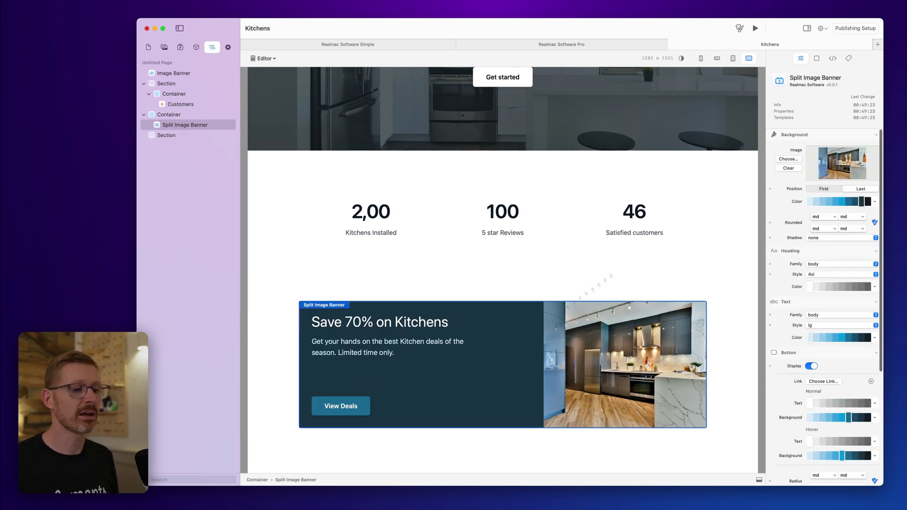
pyautogui.click(855, 189)
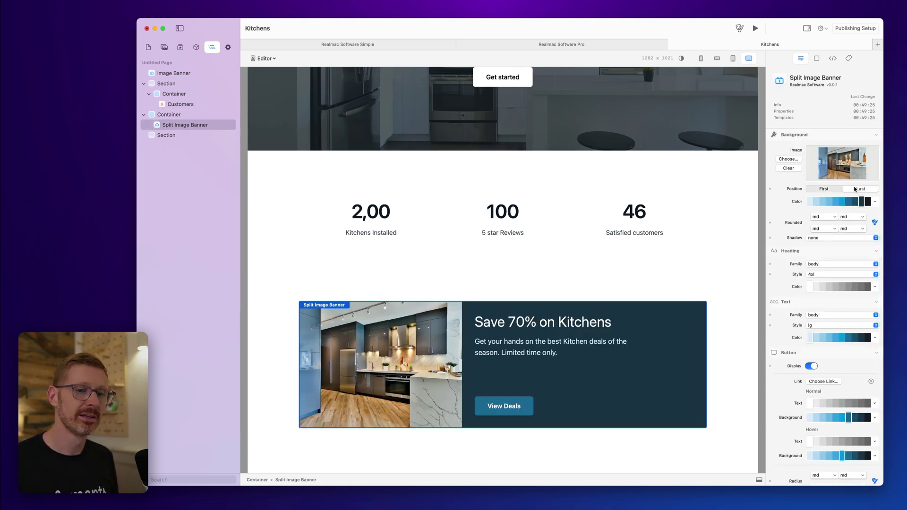
pyautogui.click(856, 189)
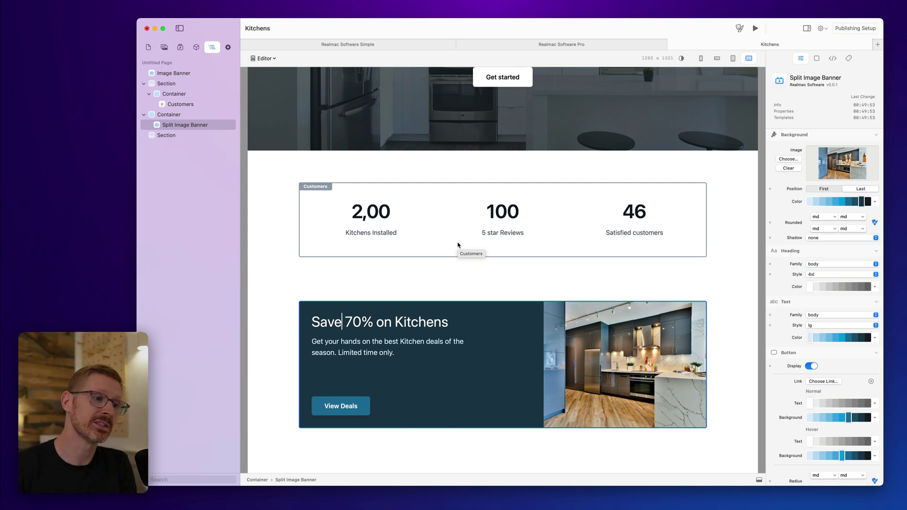
# Open a taller code panel for the Customers element with its Template, Styles, Hooks and Properties list.
pyautogui.click(759, 480)
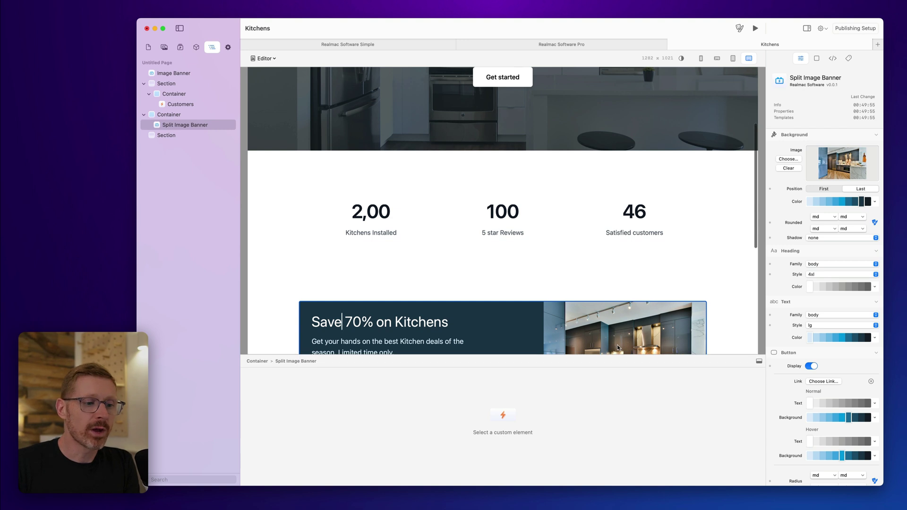
pyautogui.click(472, 210)
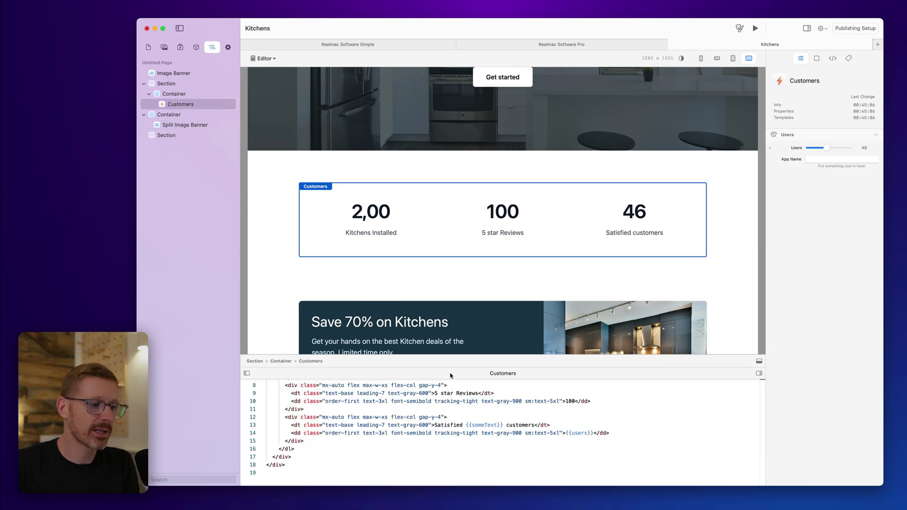
pyautogui.moveTo(453, 367); pyautogui.dragTo(459, 324)
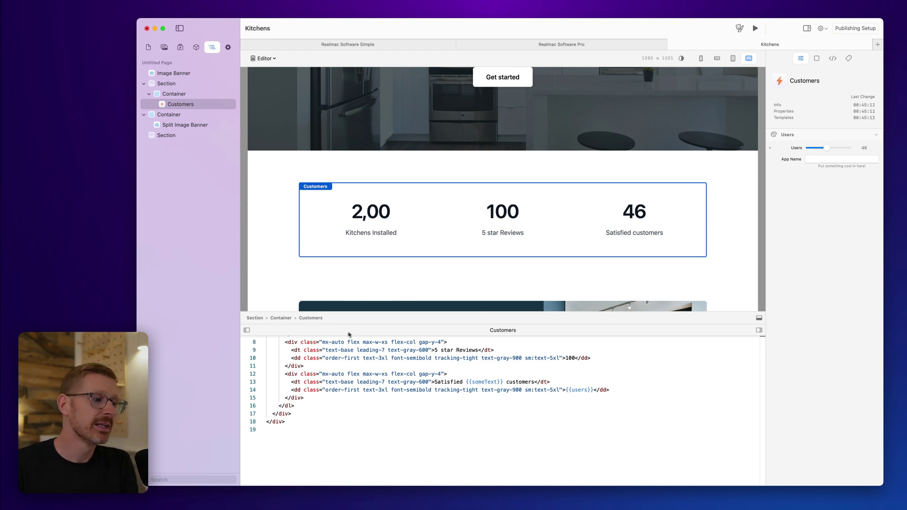
pyautogui.click(247, 330)
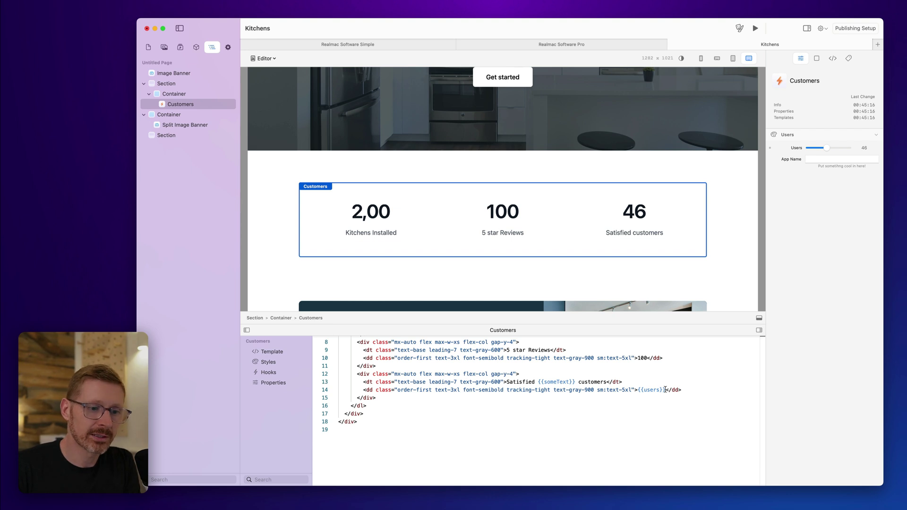
# Widen the Debug Log and drag the Users slider to 35, watching timestamped entries appear.
pyautogui.click(759, 331)
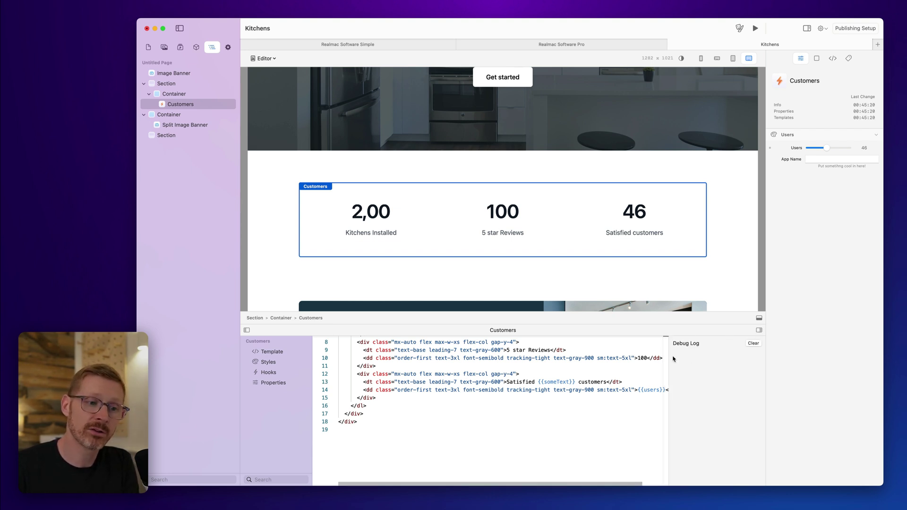
pyautogui.moveTo(669, 361); pyautogui.dragTo(626, 368)
pyautogui.click(578, 382)
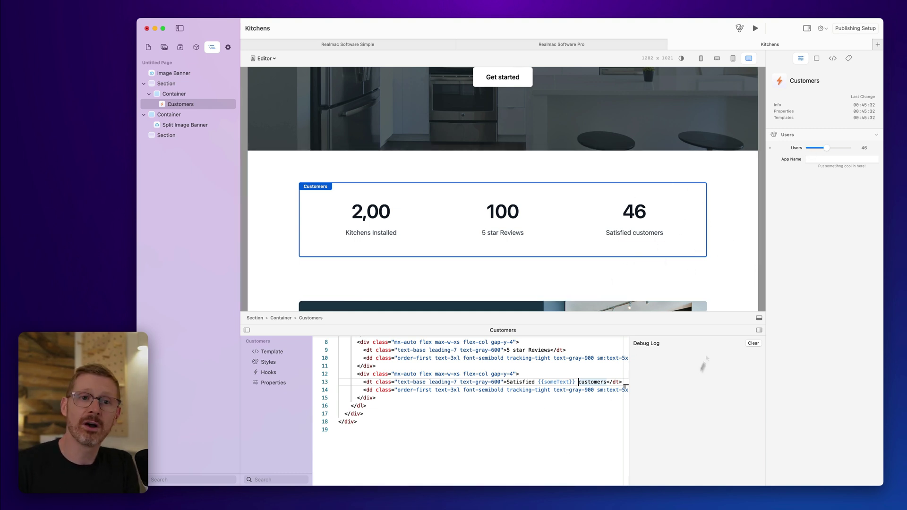
pyautogui.moveTo(827, 148)
pyautogui.mouseDown()
pyautogui.moveTo(816, 152)
pyautogui.moveTo(841, 150)
pyautogui.moveTo(831, 149)
pyautogui.mouseUp()
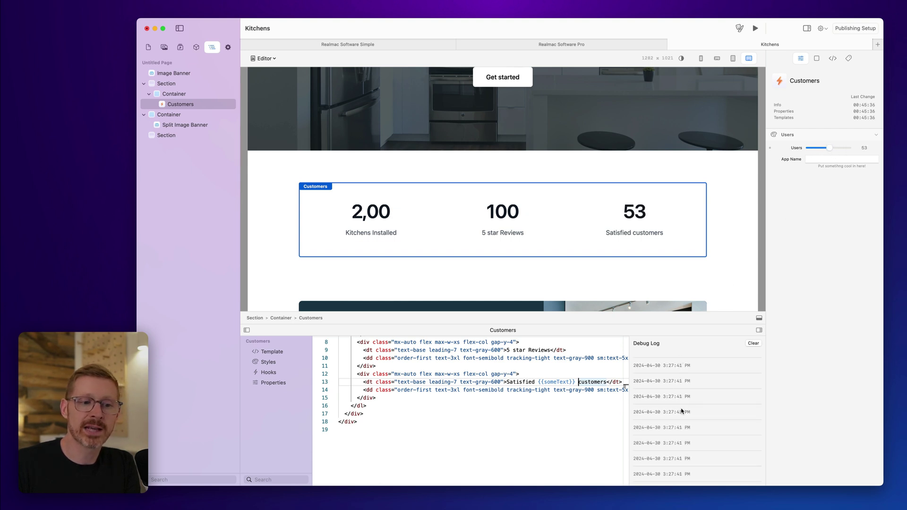
pyautogui.scroll(-5, 685, 409)
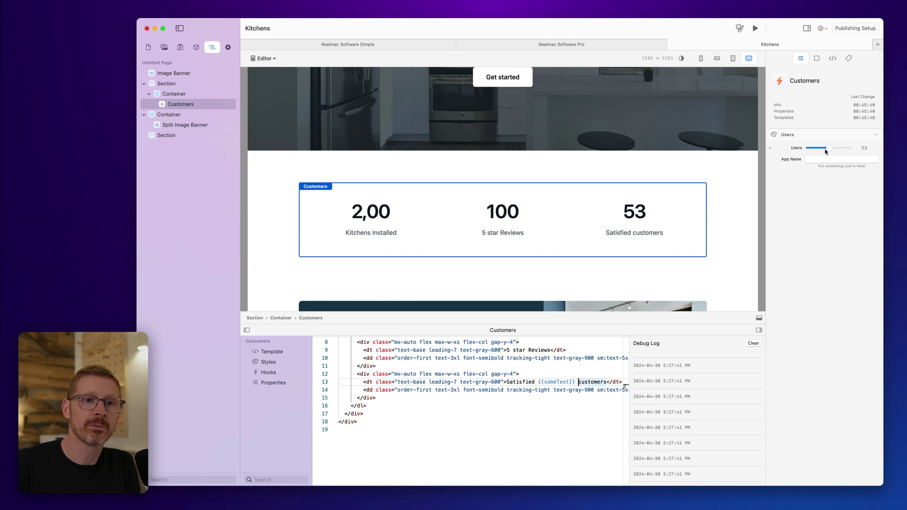
pyautogui.moveTo(826, 151)
pyautogui.mouseDown()
pyautogui.moveTo(809, 150)
pyautogui.moveTo(834, 150)
pyautogui.moveTo(823, 151)
pyautogui.mouseUp()
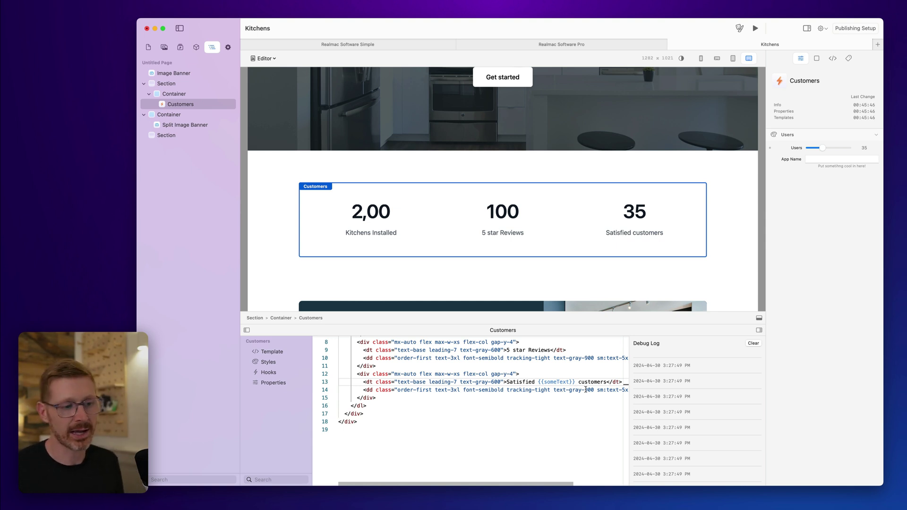
# Delete a closing brace from {{someText}} on line 13, read the Debug Log error, then restore it.
pyautogui.press('BackSpace')
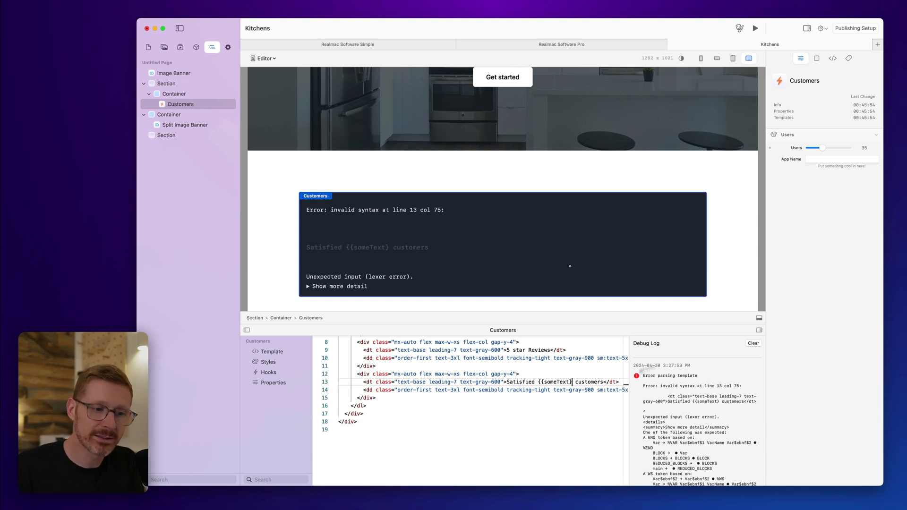
pyautogui.scroll(-5, 700, 410)
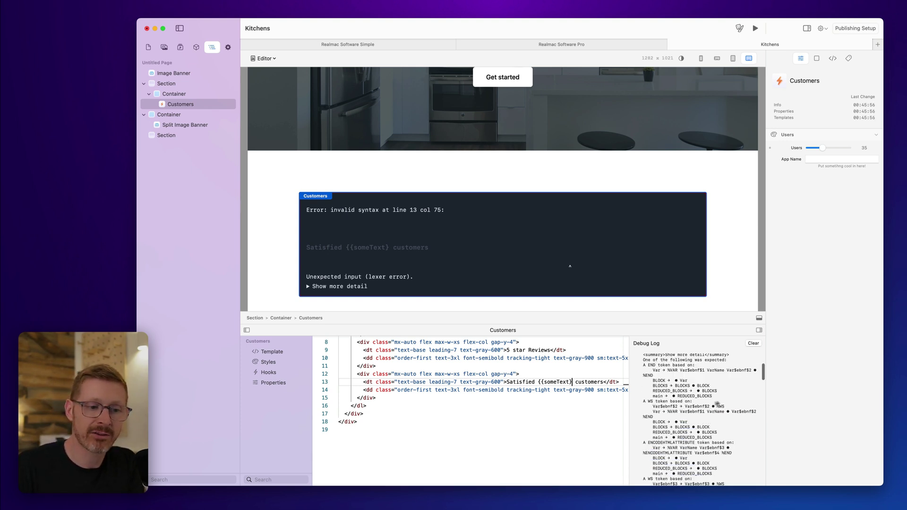
pyautogui.moveTo(763, 374); pyautogui.dragTo(760, 426)
pyautogui.scroll(10, 759, 416)
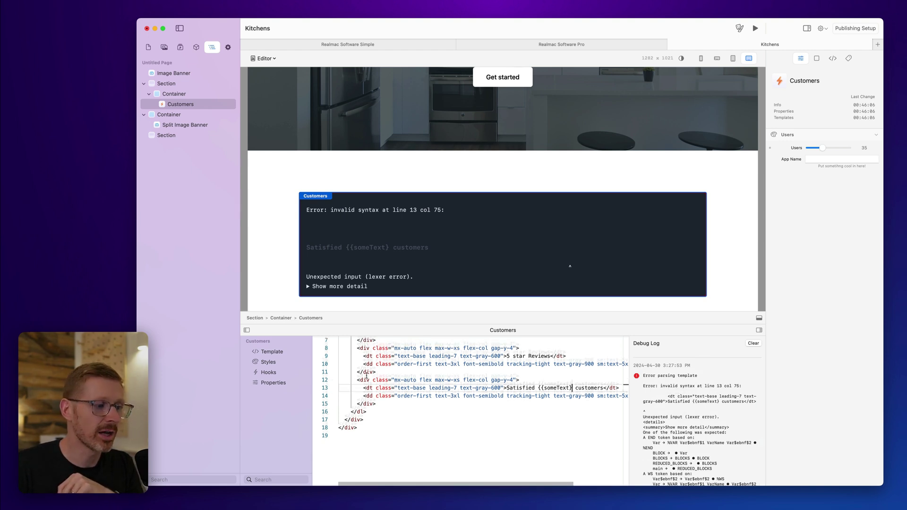
pyautogui.scroll(2, 576, 397)
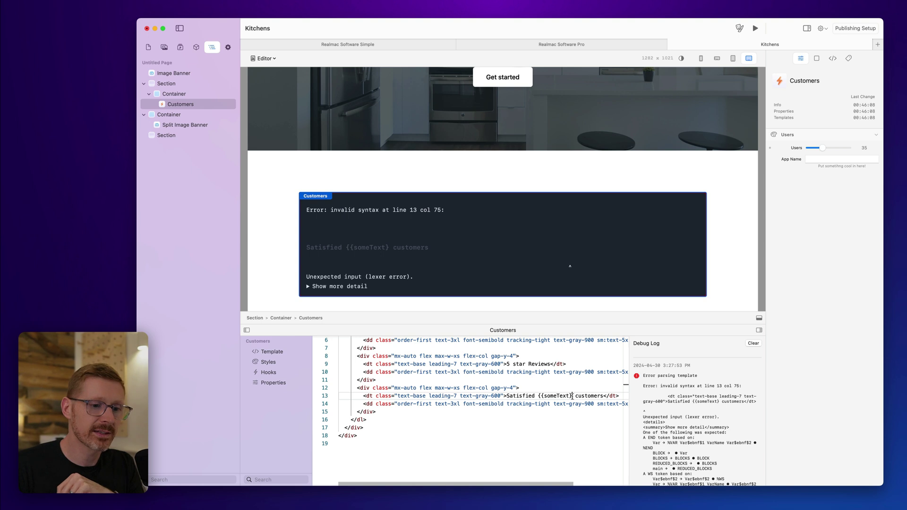
pyautogui.click(528, 396)
pyautogui.click(572, 396)
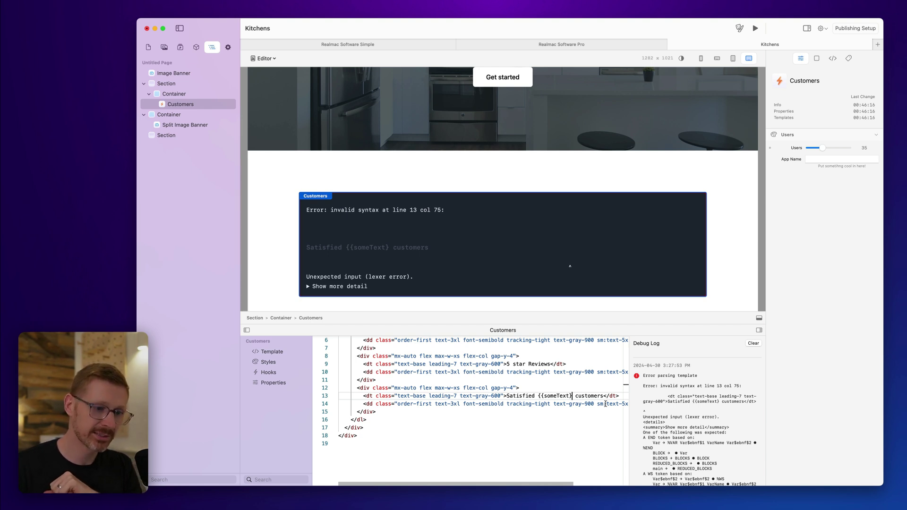
pyautogui.write('}')
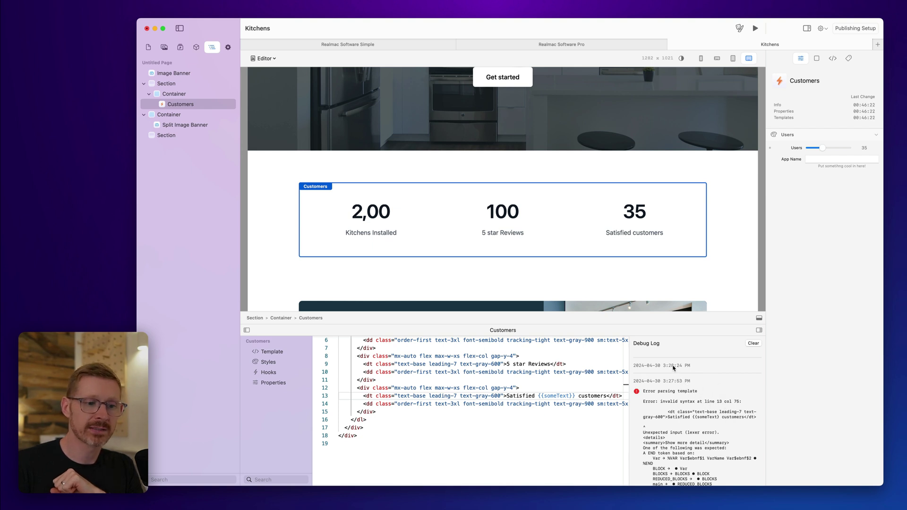
# Repeat the brace break-and-fix while adjusting Users to 40, then clear and close the Debug Log.
pyautogui.moveTo(822, 148)
pyautogui.mouseDown()
pyautogui.moveTo(840, 149)
pyautogui.moveTo(812, 148)
pyautogui.mouseUp()
pyautogui.click(753, 344)
pyautogui.press('BackSpace')
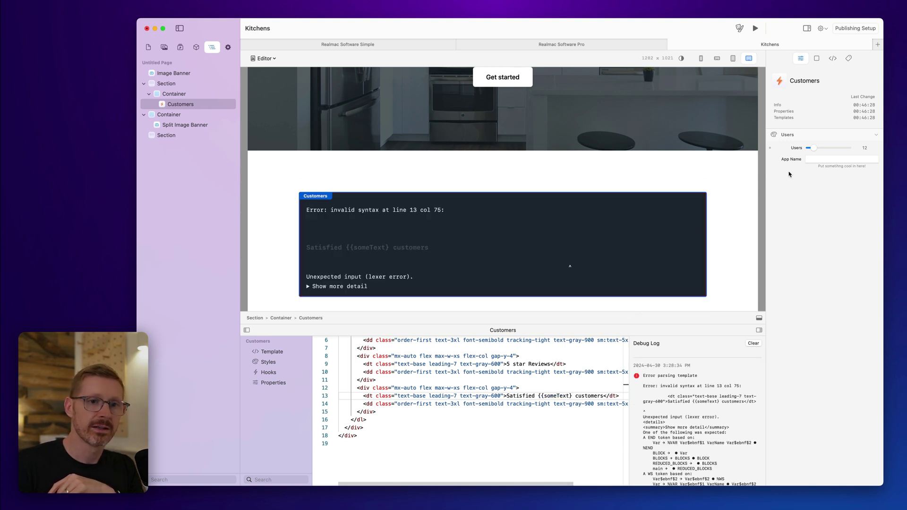
pyautogui.moveTo(813, 149)
pyautogui.mouseDown()
pyautogui.moveTo(850, 149)
pyautogui.moveTo(813, 150)
pyautogui.mouseUp()
pyautogui.click(832, 149)
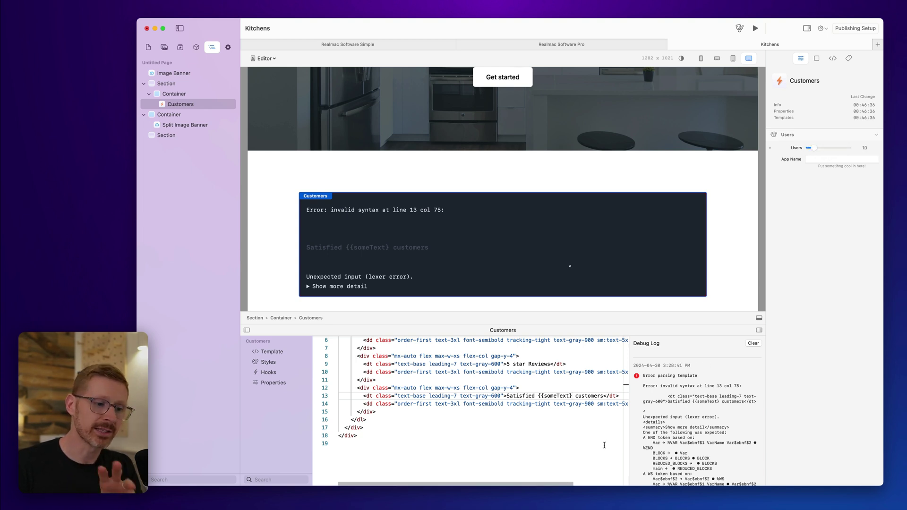
pyautogui.write('}')
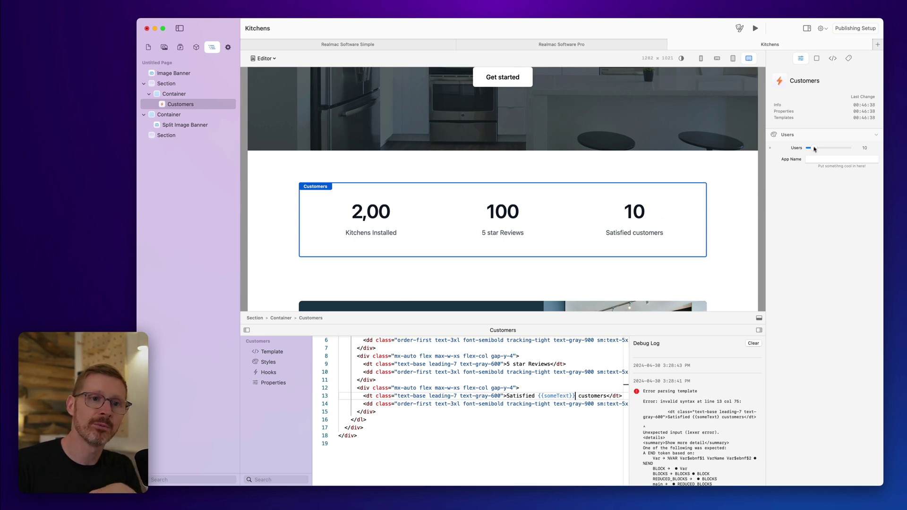
pyautogui.moveTo(814, 148); pyautogui.dragTo(825, 148)
pyautogui.click(754, 344)
pyautogui.click(759, 331)
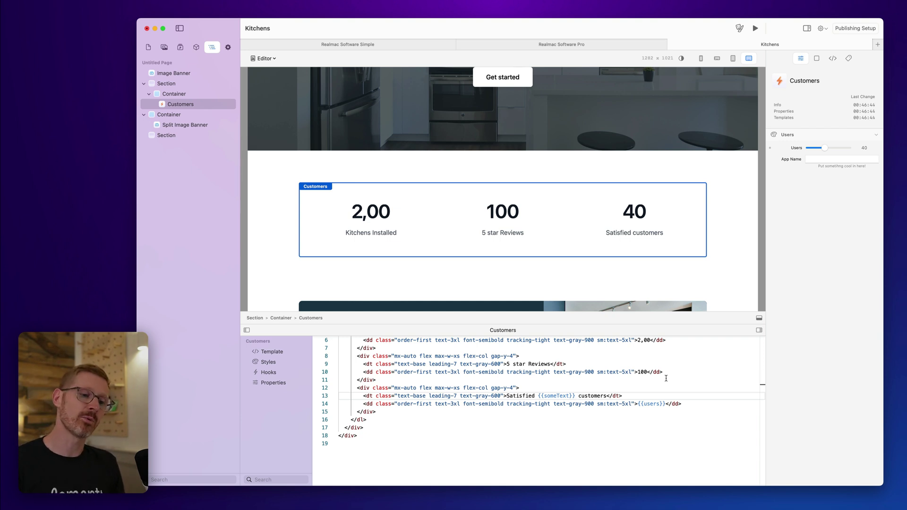
# Close the Customers code panel and scroll back to the top of the Kitchens page.
pyautogui.click(507, 372)
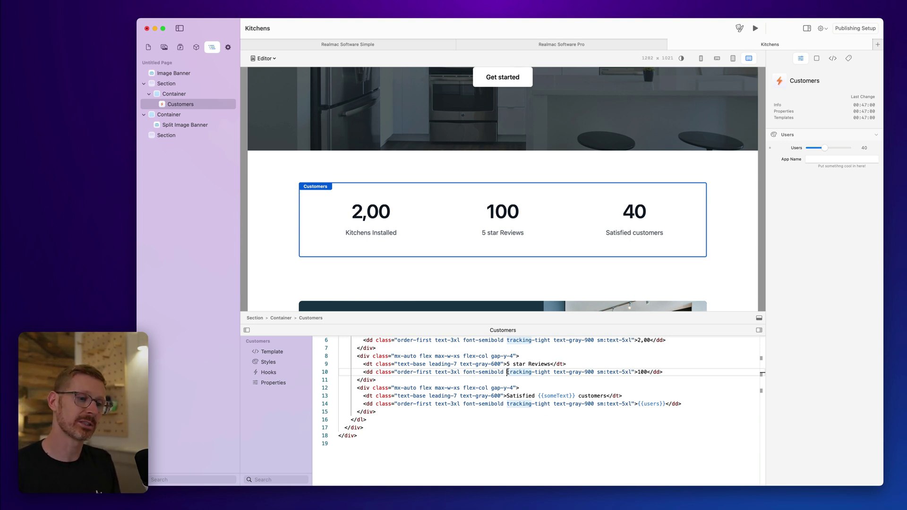
pyautogui.click(760, 318)
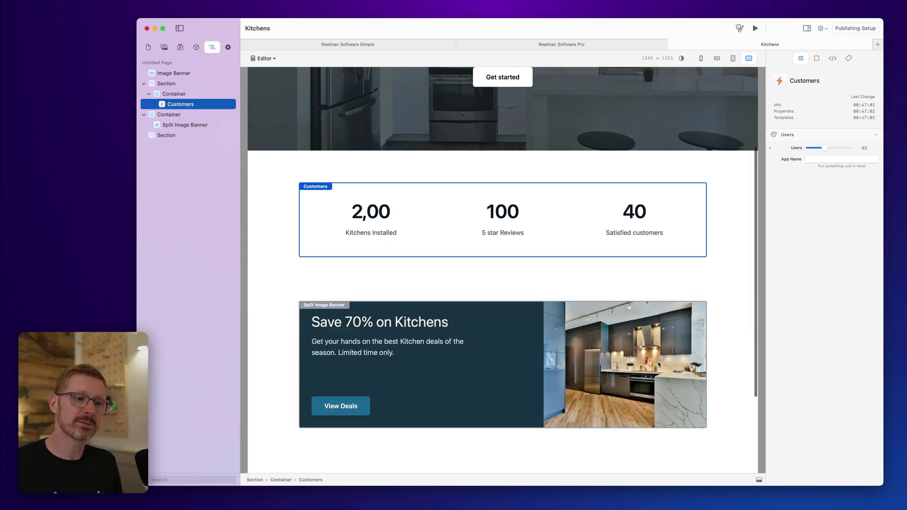
pyautogui.scroll(3, 522, 283)
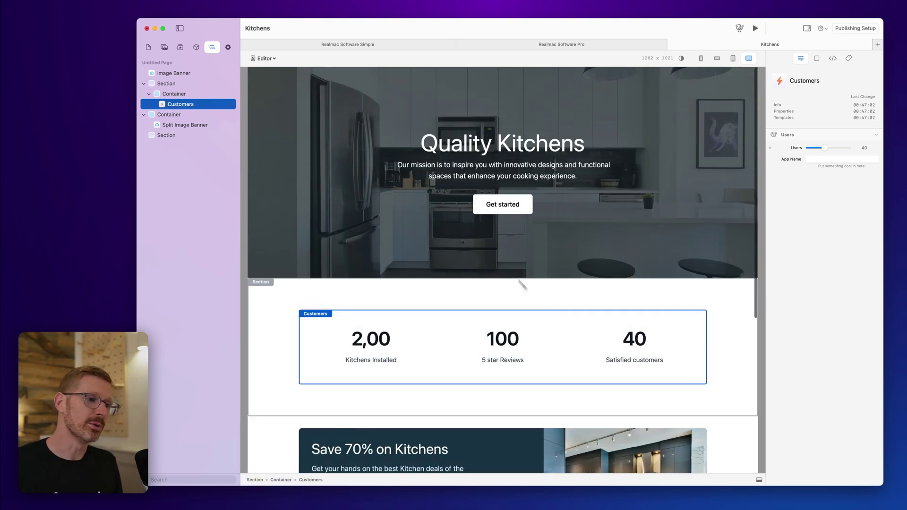
# Bring the Realmac Software Pro project to the front, passing through the Simple site first.
pyautogui.click(410, 49)
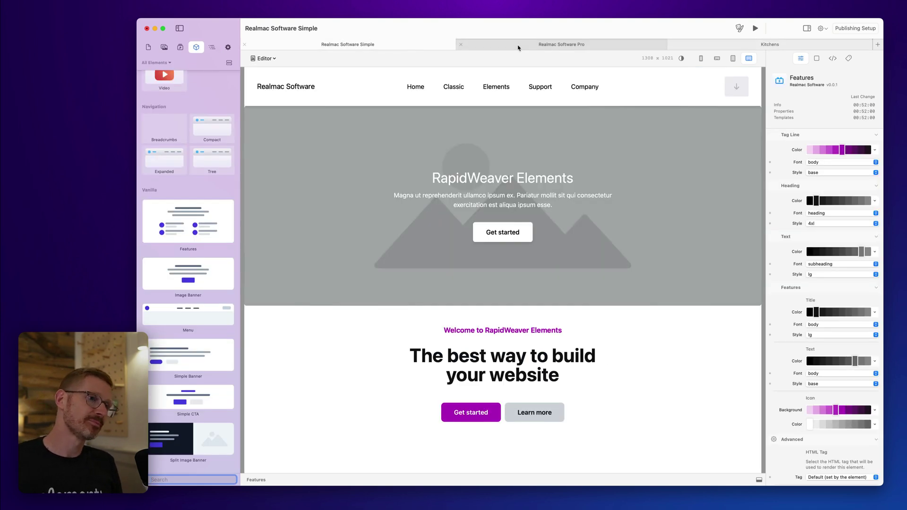
pyautogui.click(492, 45)
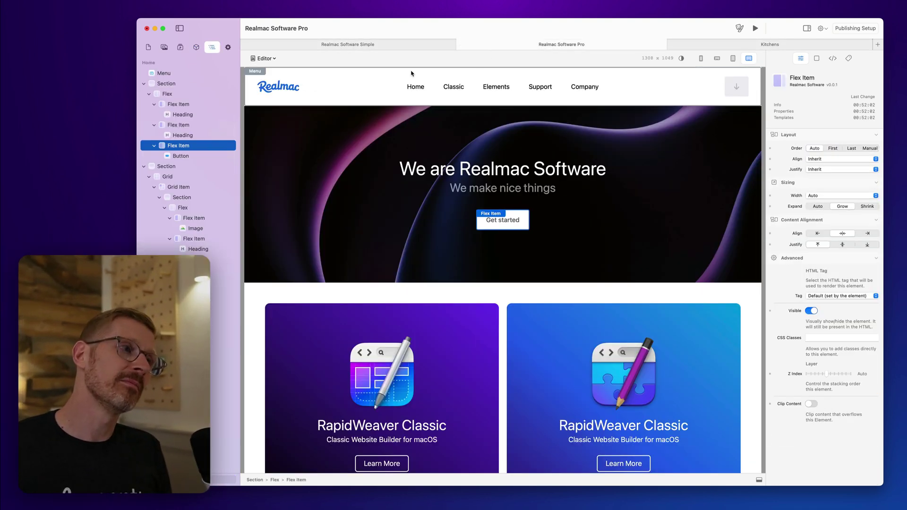